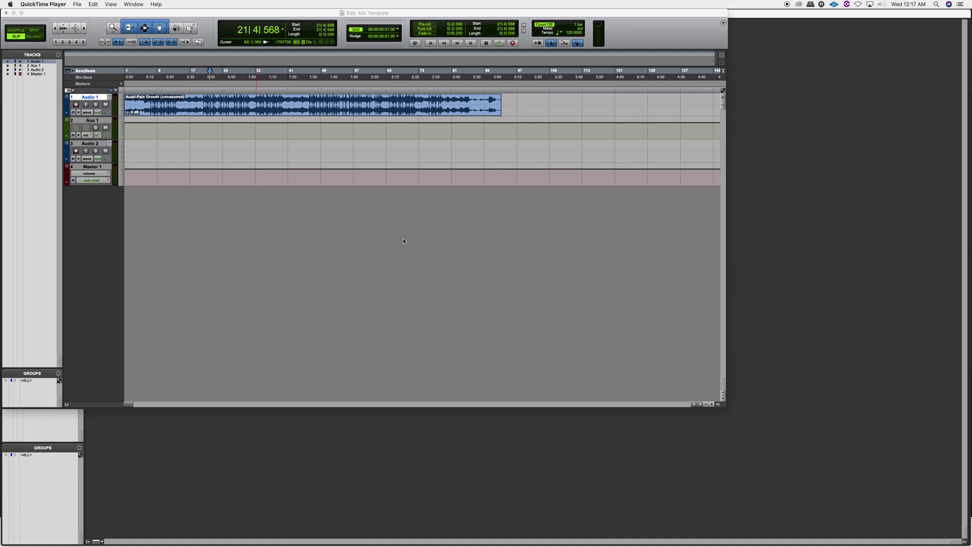
Switch to Pro Tools and bring up the Mix window of the Mix Template session
click(473, 263)
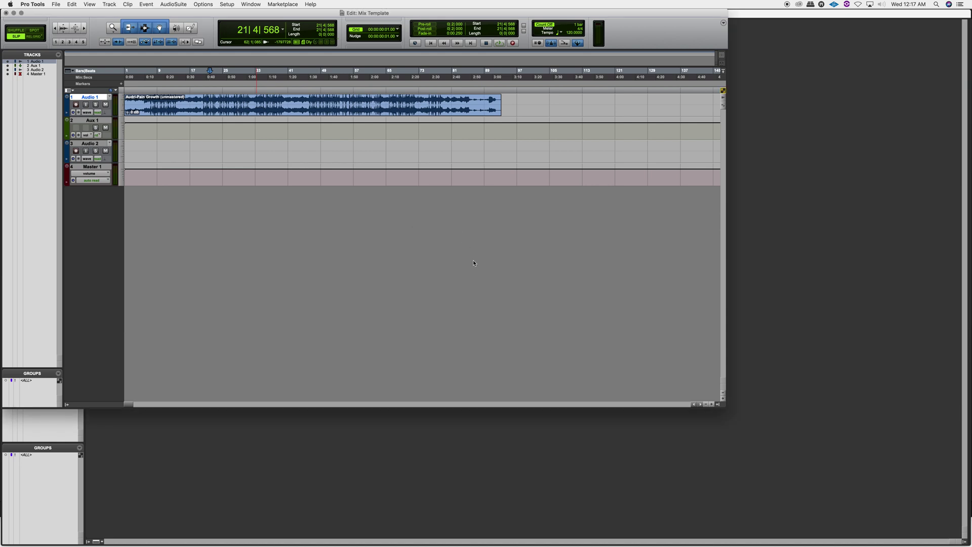
key(super+equal)
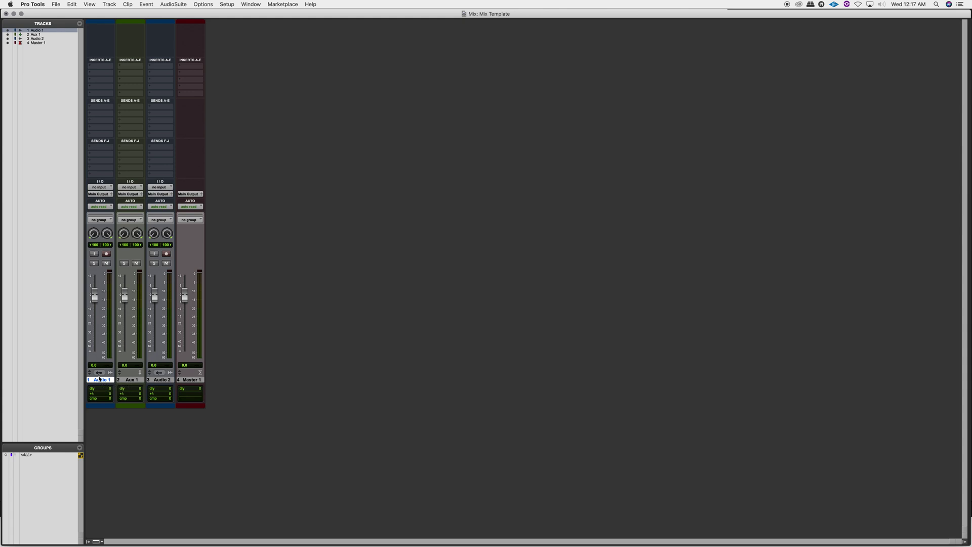
click(132, 381)
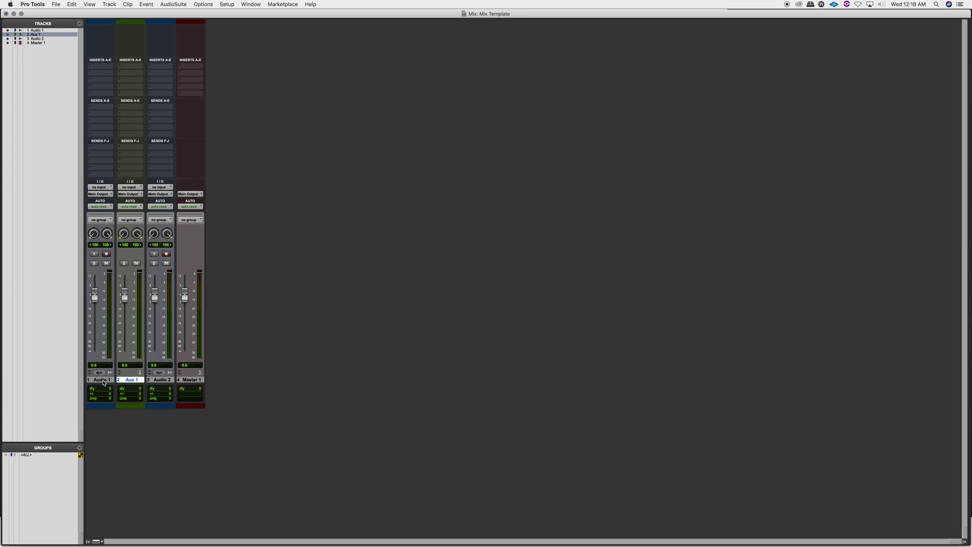
Rename the tracks Audio 1, Aux 1, Audio 2 and Master 1 as Mix, Processing, Print and Metering
double_click(102, 380)
text(Mic)
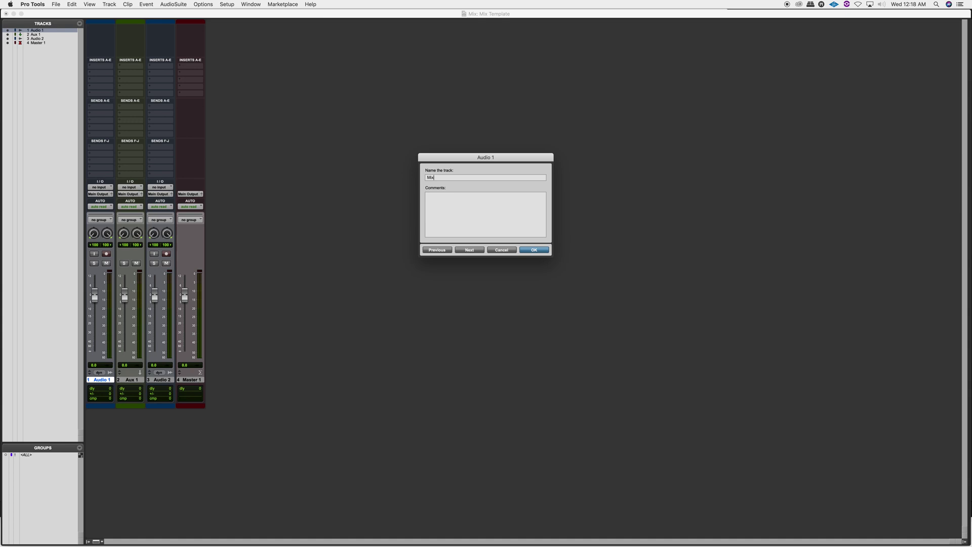
key(super+Right)
text(Processing)
key(super+Right)
text(Pri)
key(super+Right)
text(Metering)
key(Return)
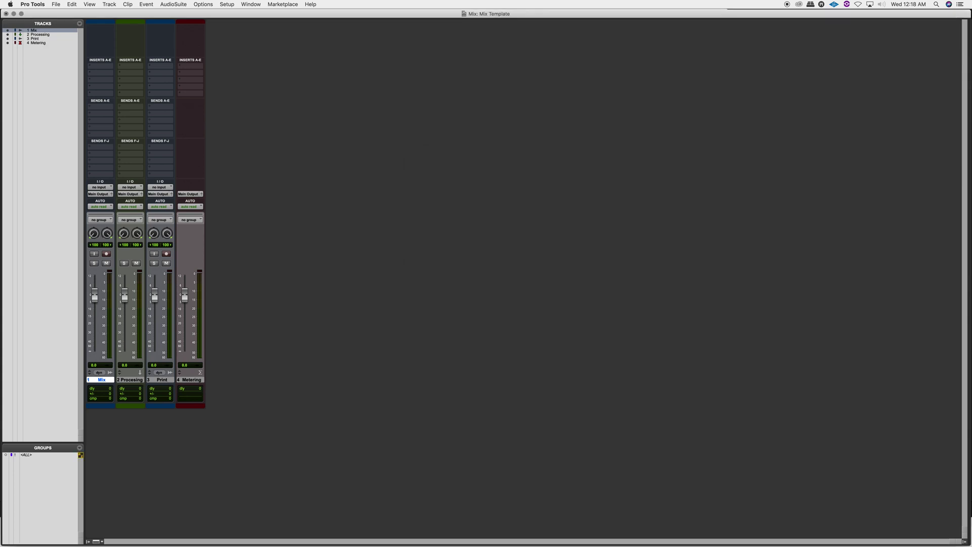
Route the Mix track's output to the Processing track
key(super+equal)
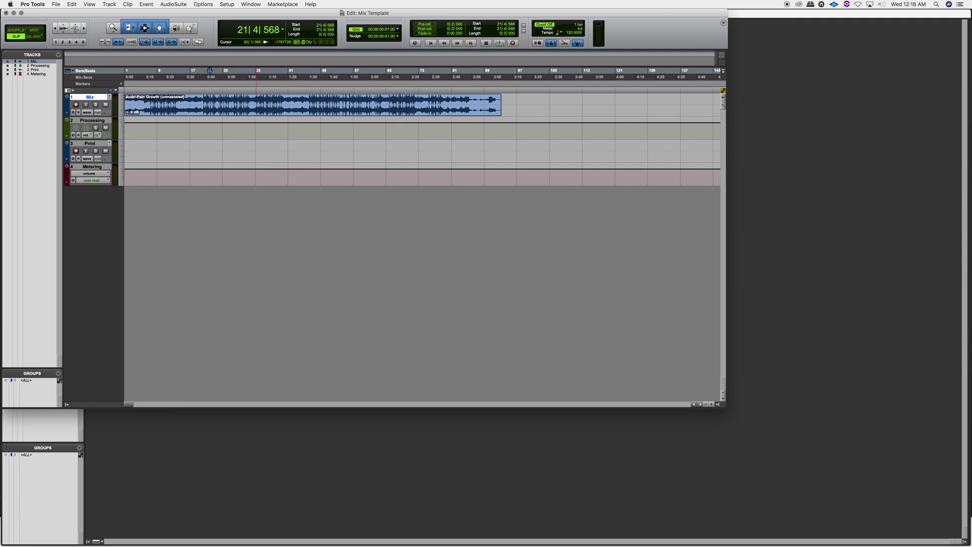
key(super+equal)
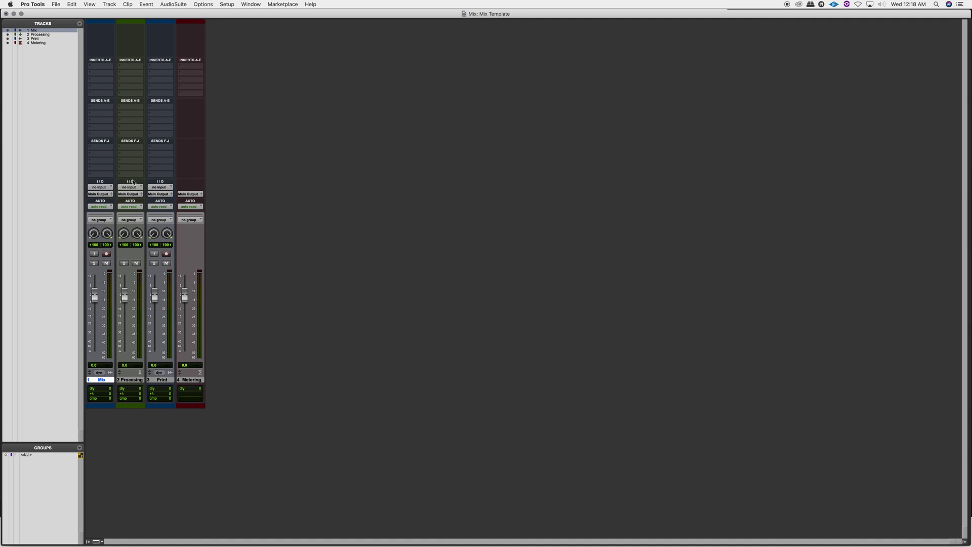
click(100, 195)
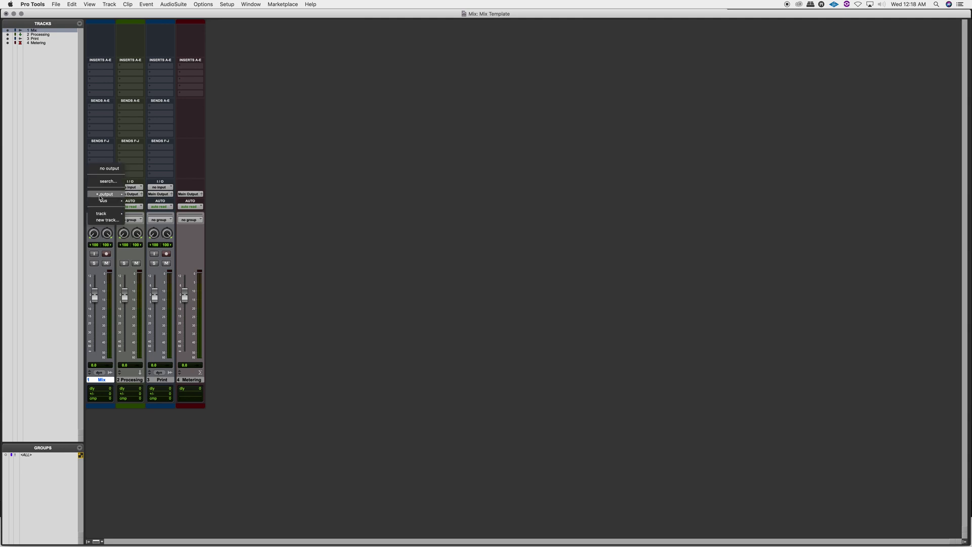
mouse_move(116, 213)
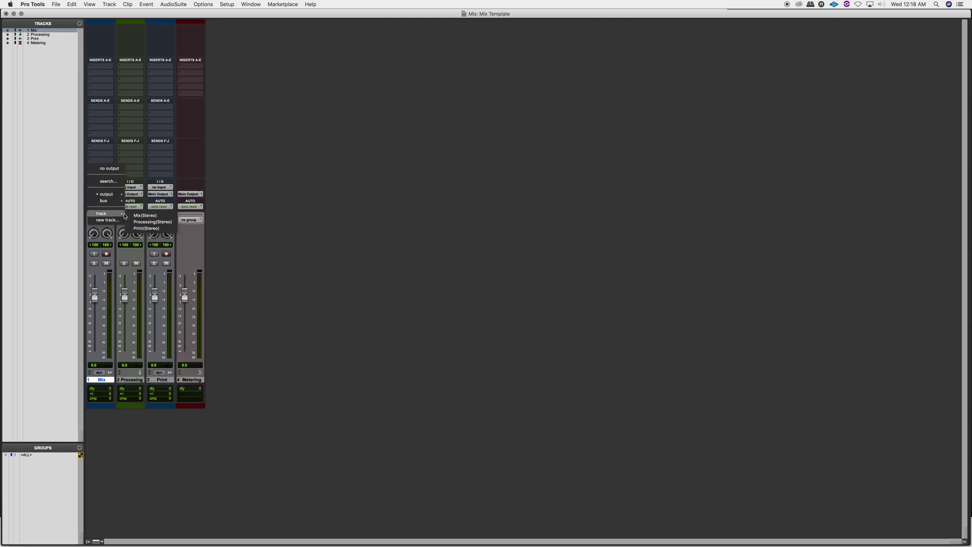
click(142, 222)
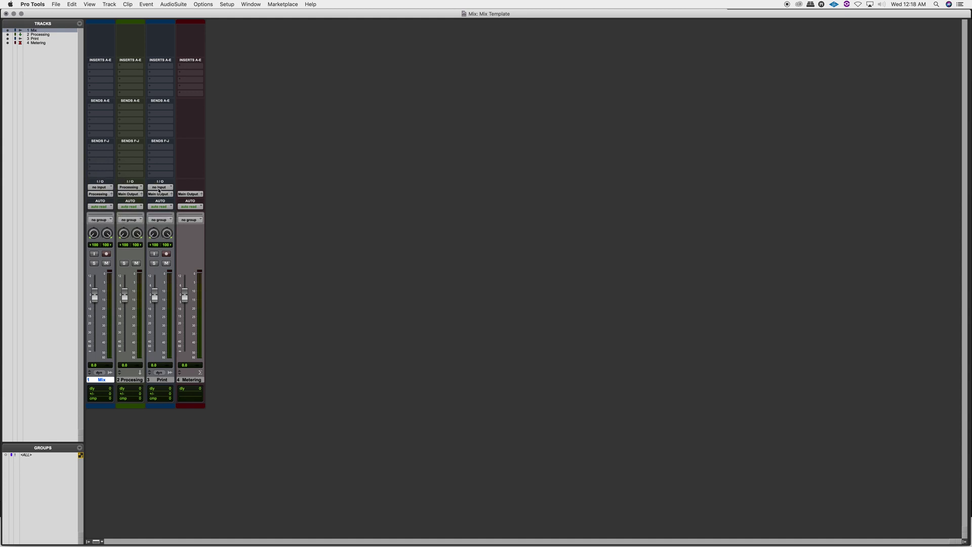
Set the Print track's input to Bus 1-2 and route the Processing track's output to the Print track
click(158, 190)
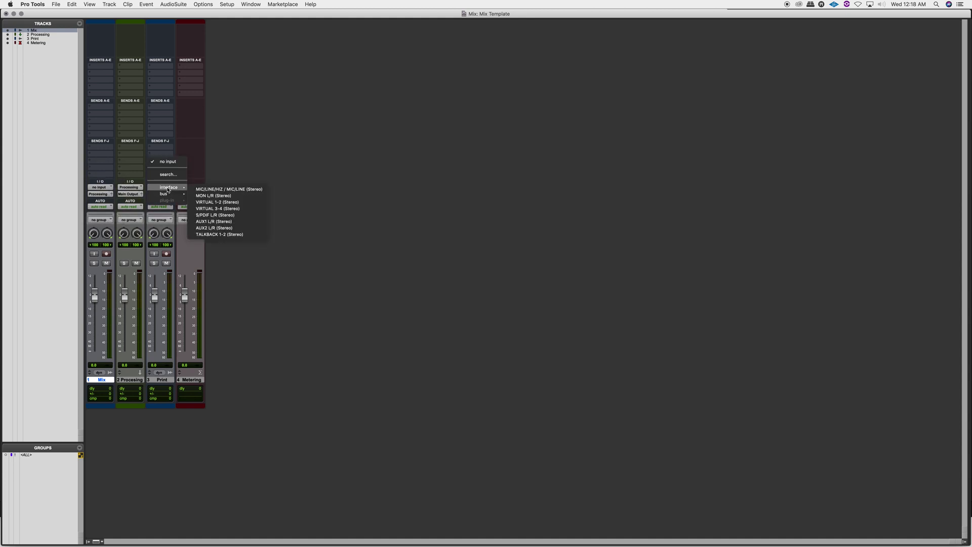
mouse_move(163, 197)
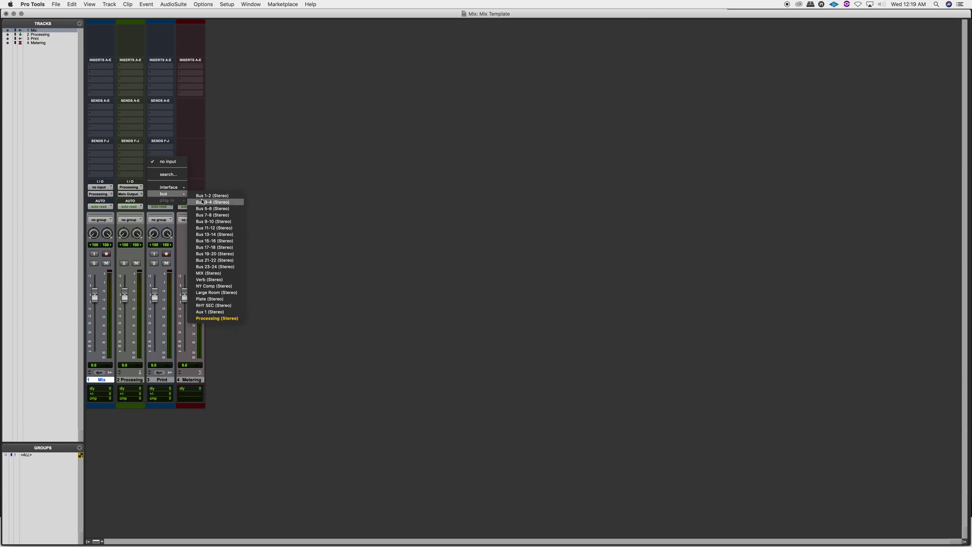
click(211, 195)
click(127, 195)
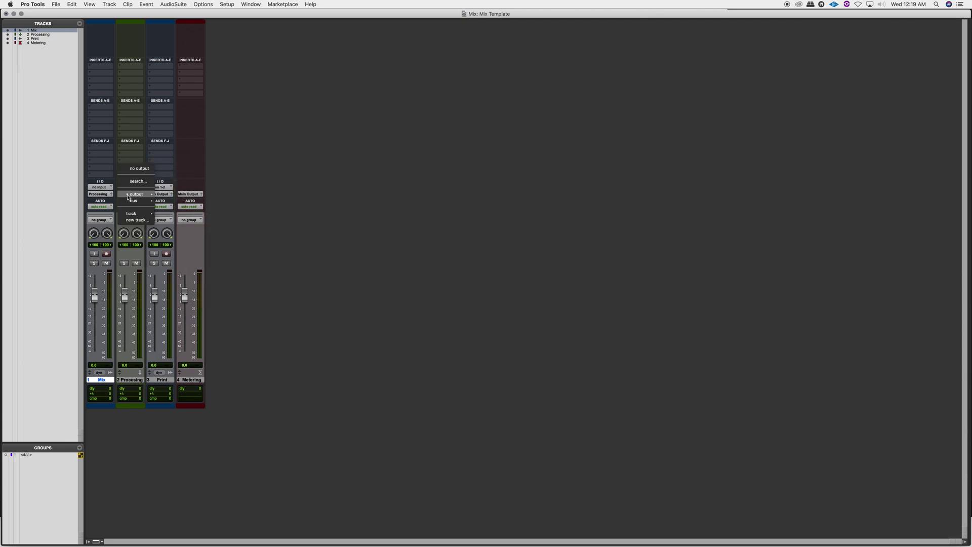
mouse_move(127, 196)
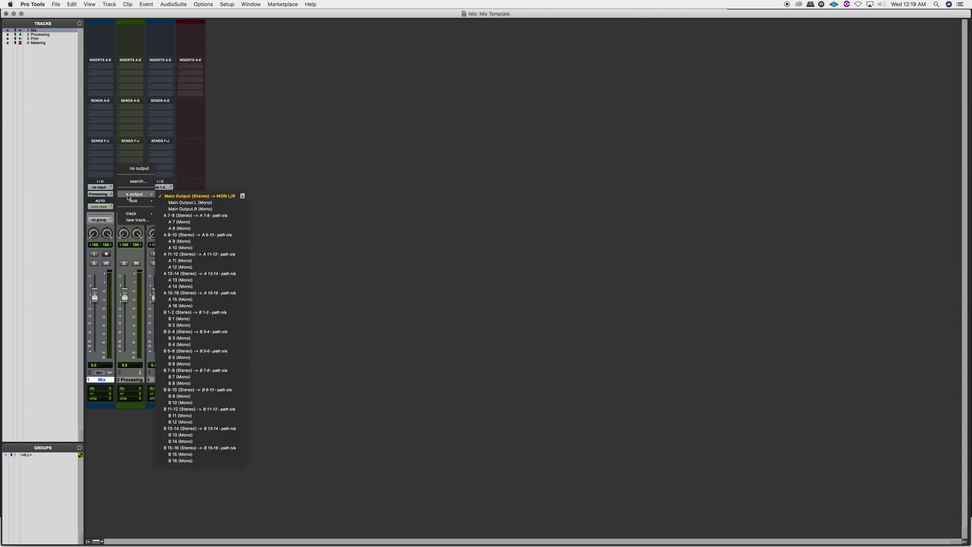
mouse_move(132, 214)
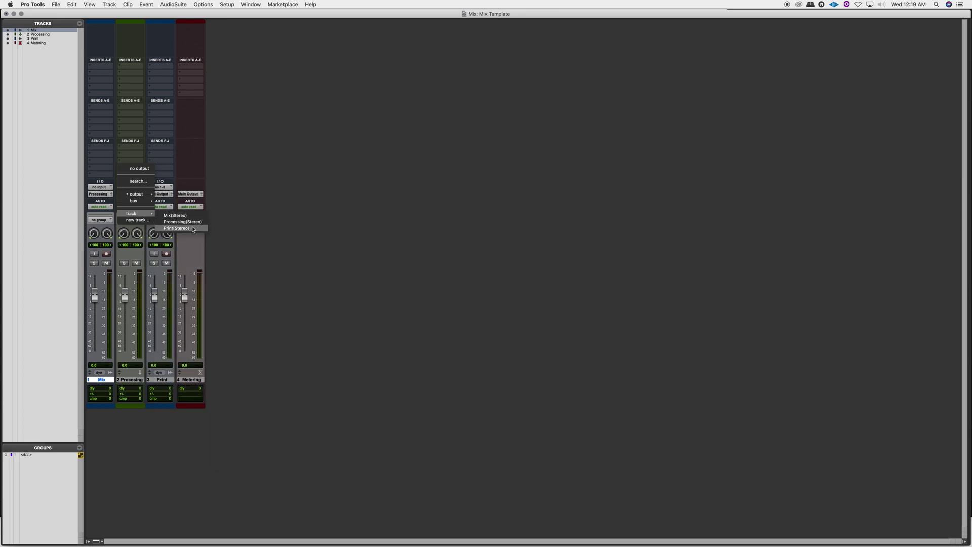
click(193, 229)
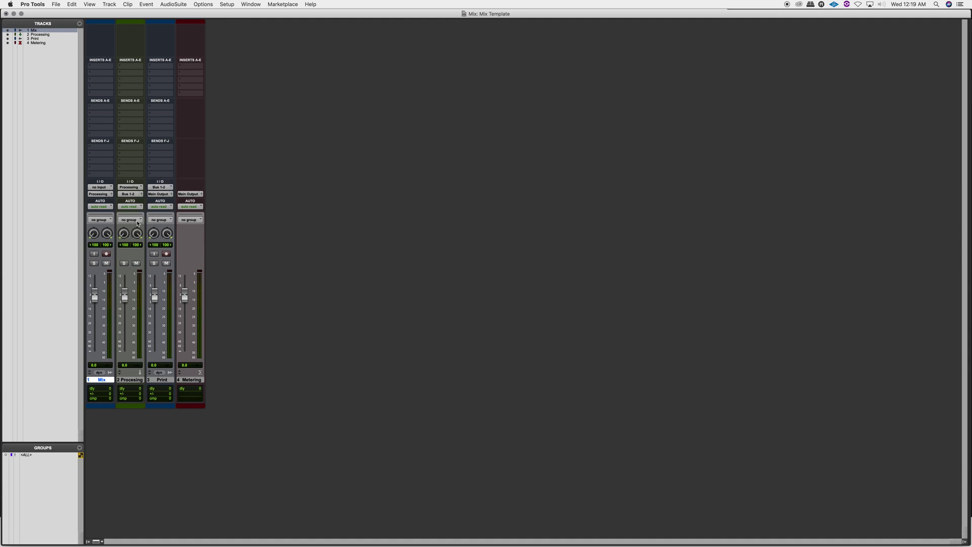
Play the session and turn on input monitoring for the Print track
key(space)
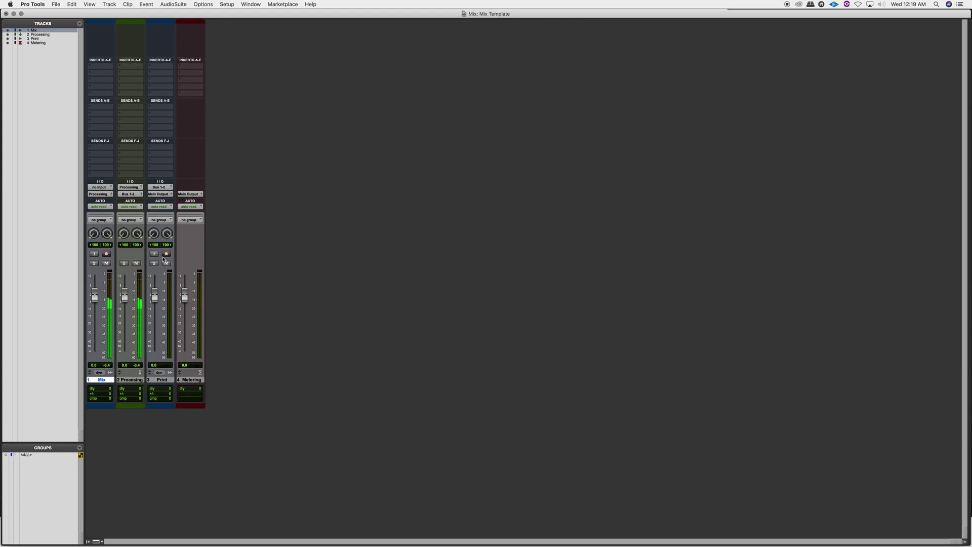
click(154, 254)
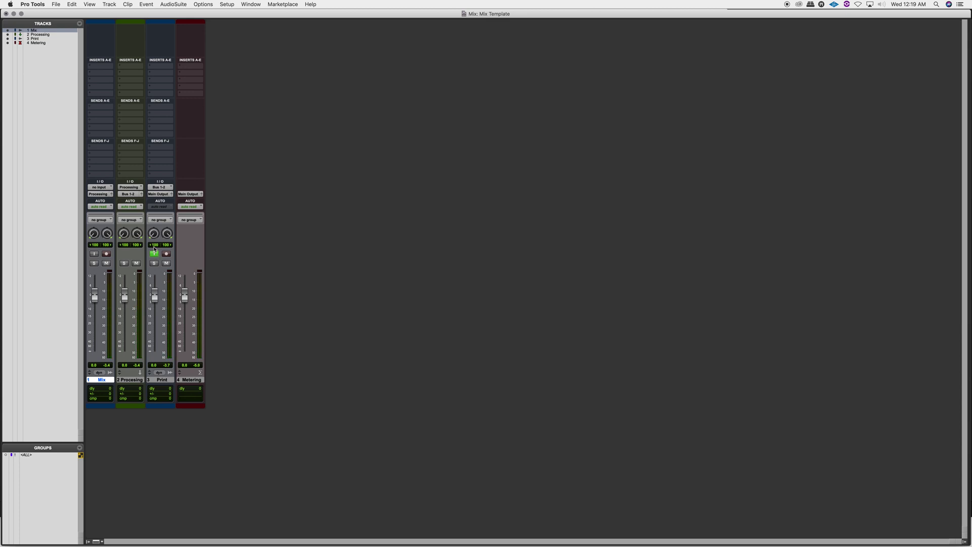
Recall the MST Temp insert preset on the Processing track
click(129, 69)
mouse_move(128, 68)
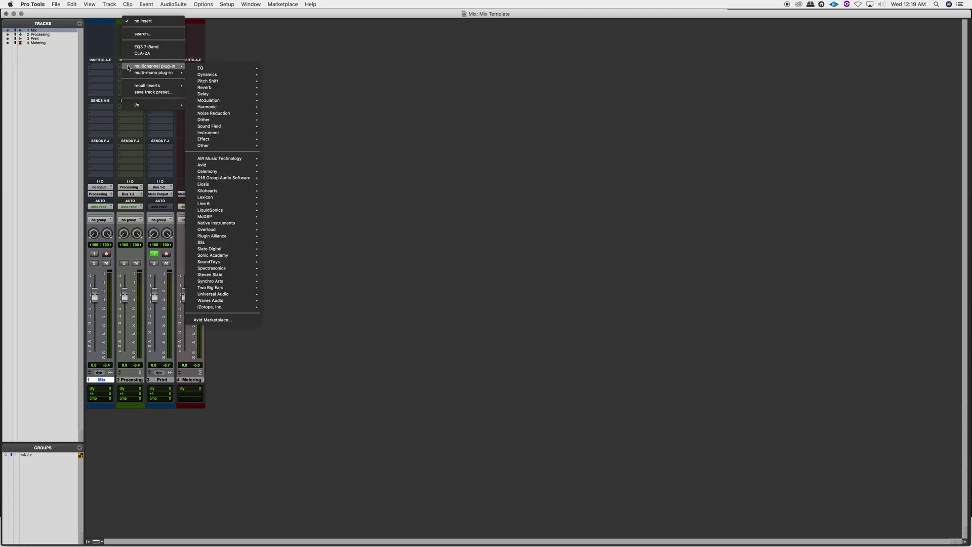
mouse_move(148, 89)
mouse_move(198, 87)
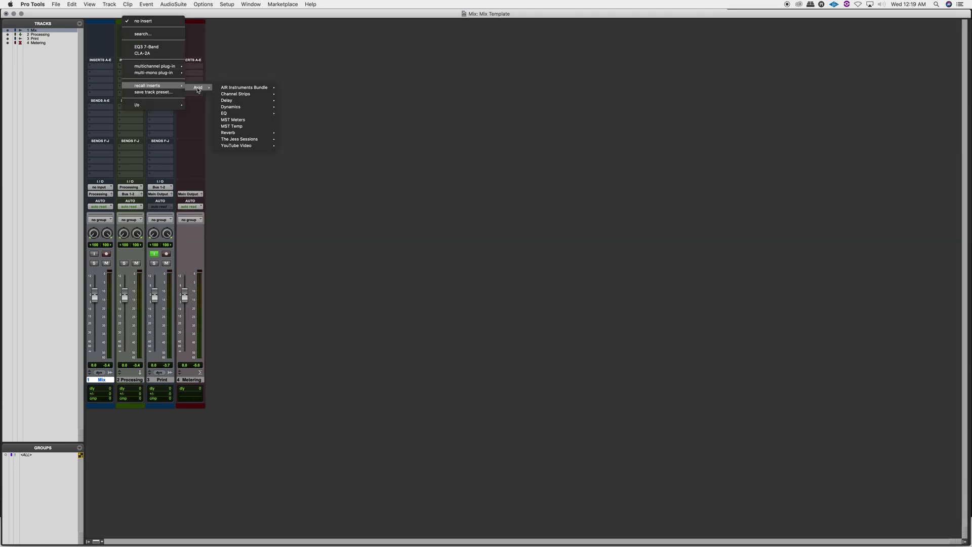
mouse_move(241, 112)
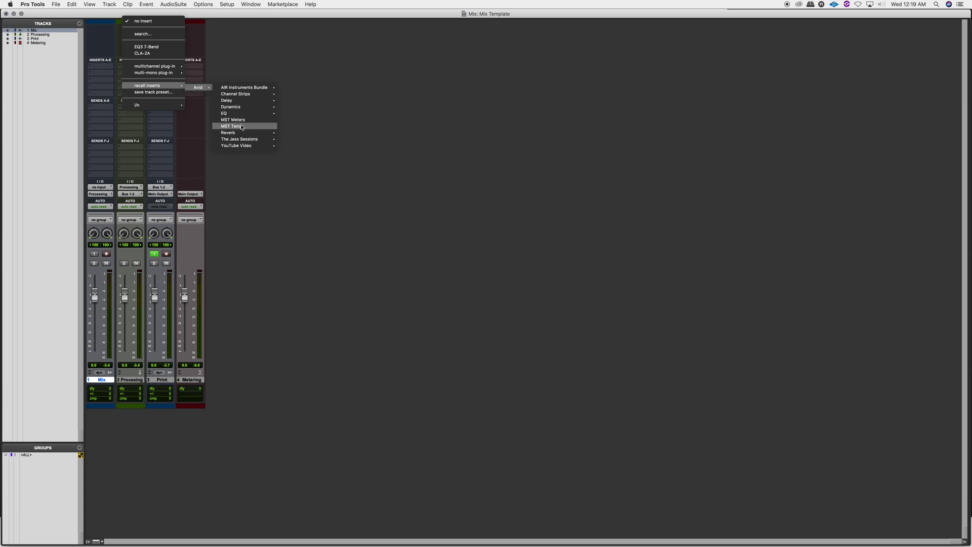
click(241, 127)
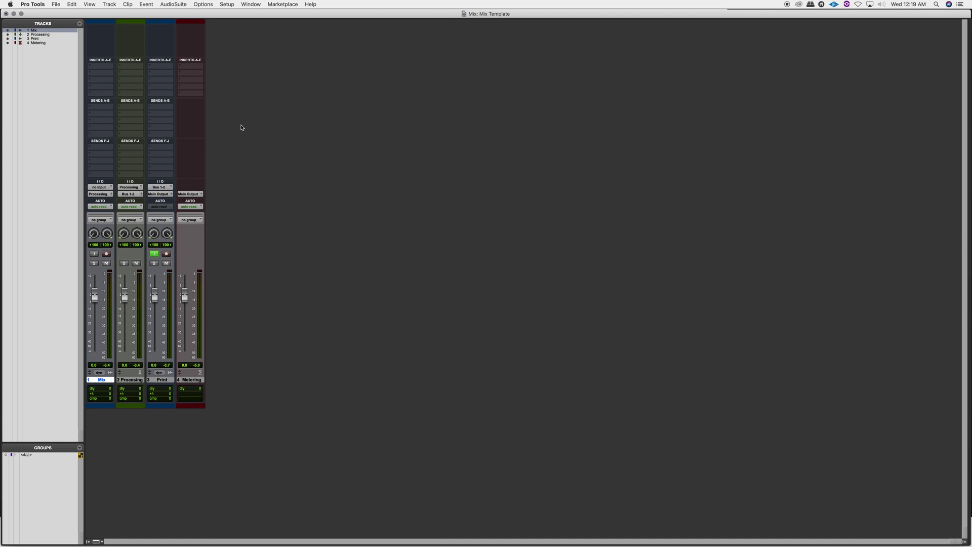
Recall the MST Meters insert preset on the Metering track
click(187, 65)
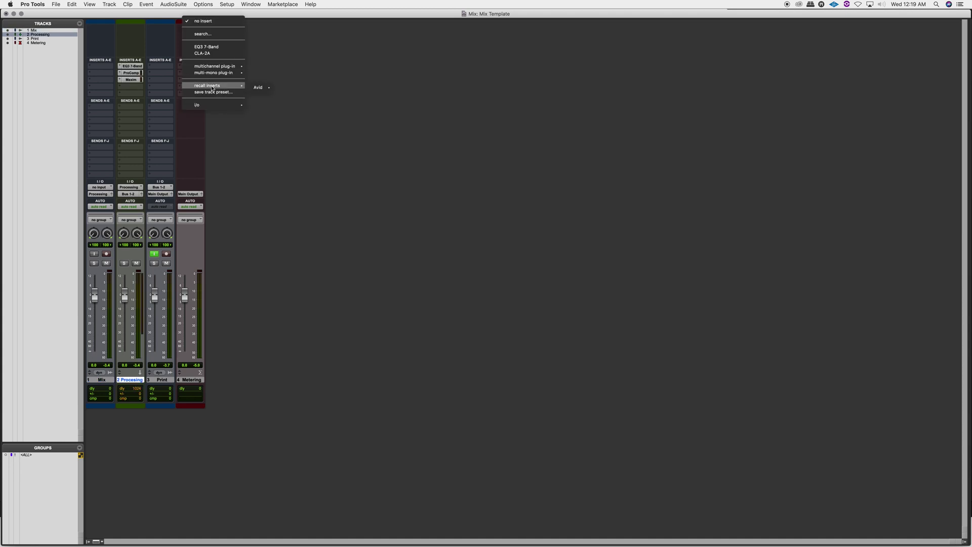
mouse_move(257, 91)
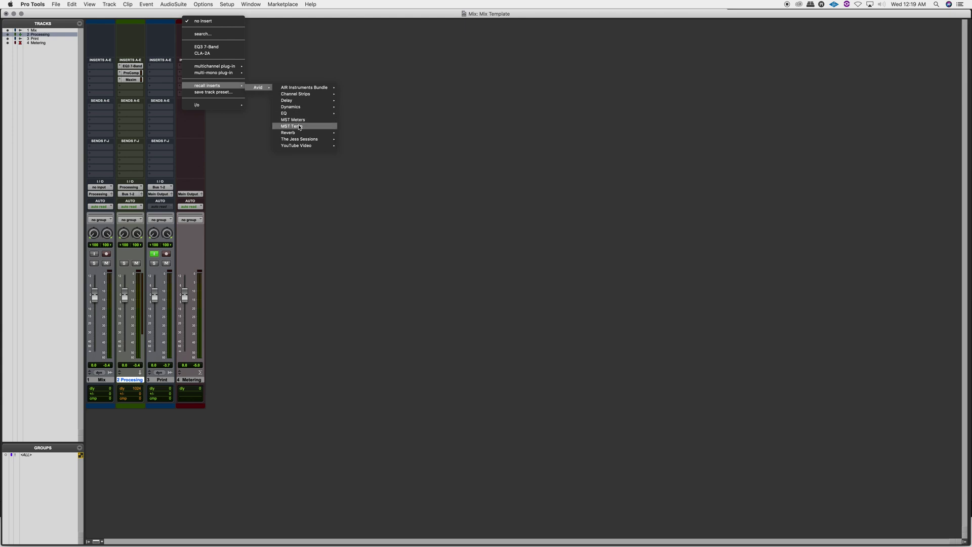
click(299, 126)
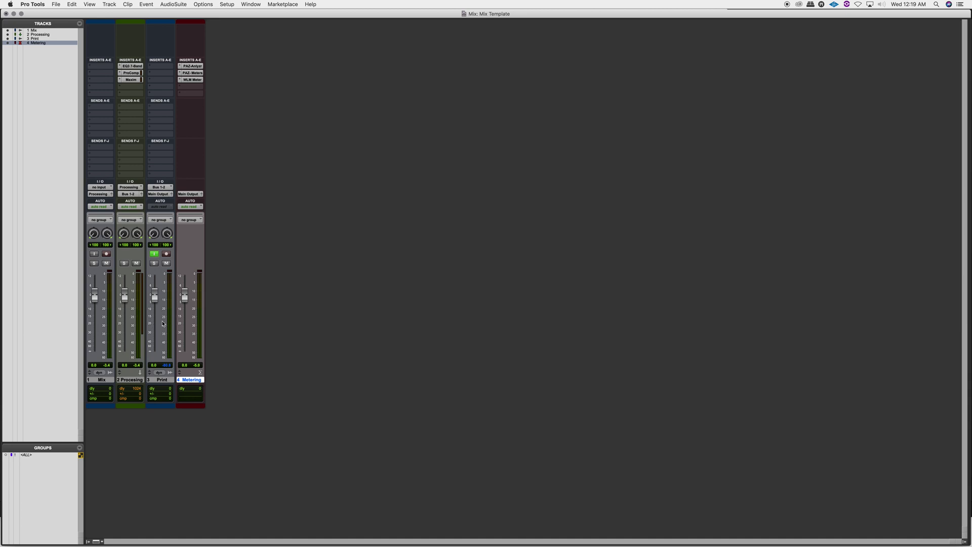
Set the Metering track's level meter type to RMS
right_click(199, 326)
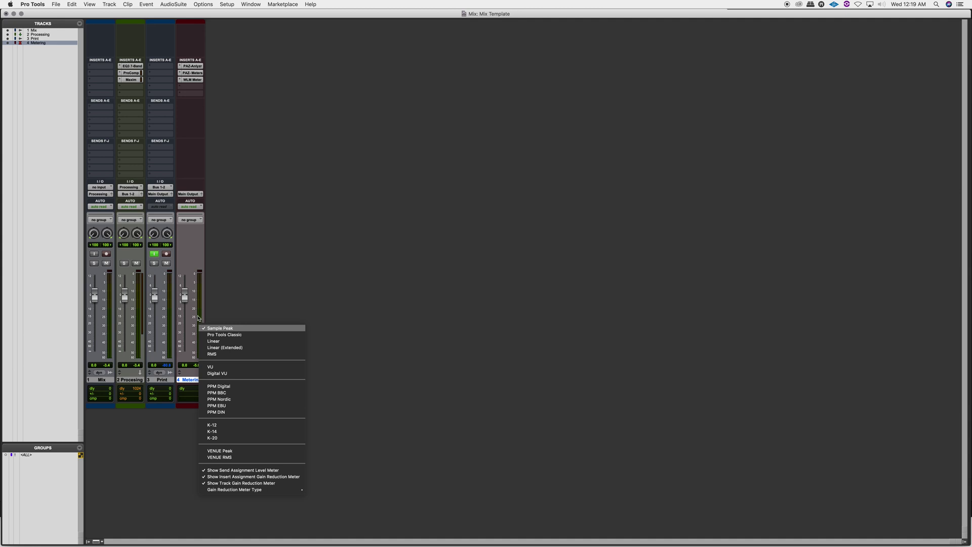
click(223, 355)
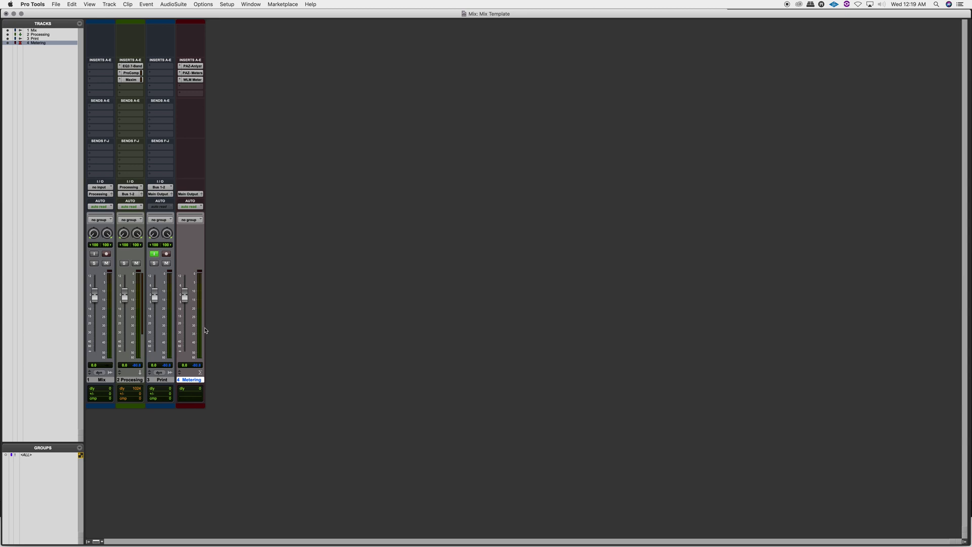
right_click(168, 326)
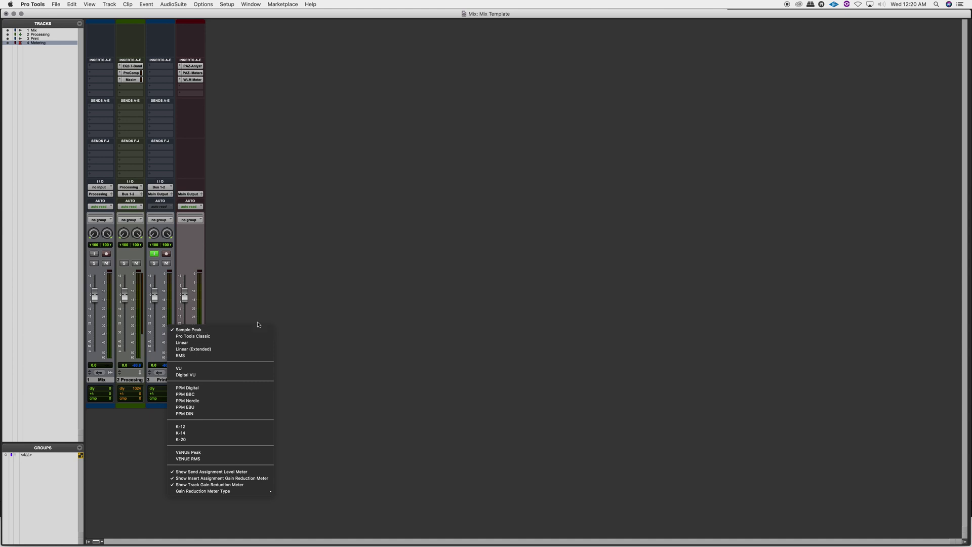
click(342, 328)
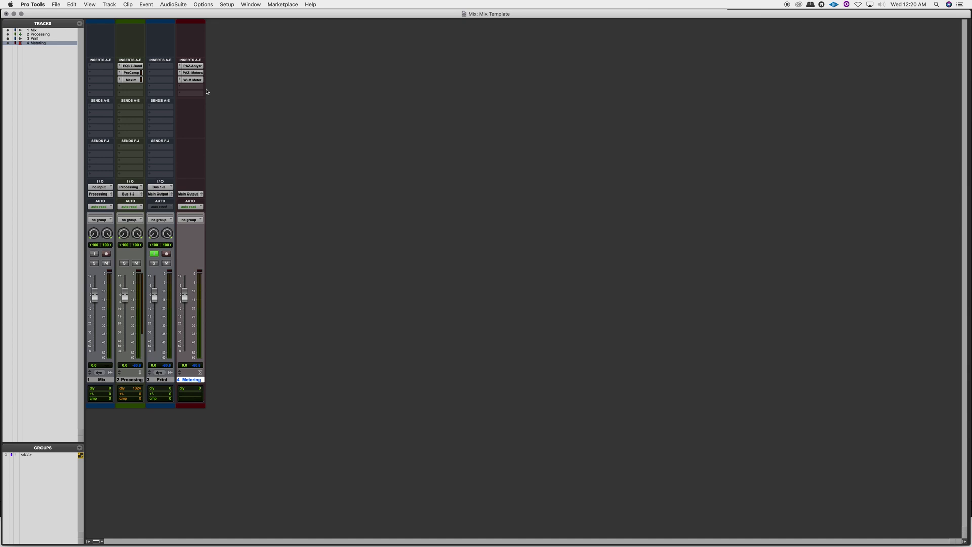
View the Metering track's PAZ Analyzer, PAZ Meters and WLM Meter plug-ins one after another
click(194, 67)
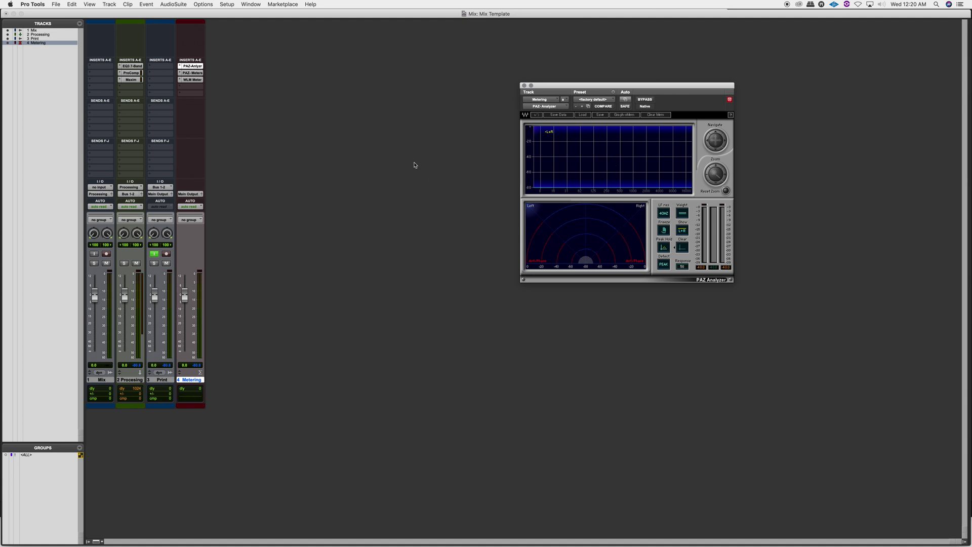
click(199, 74)
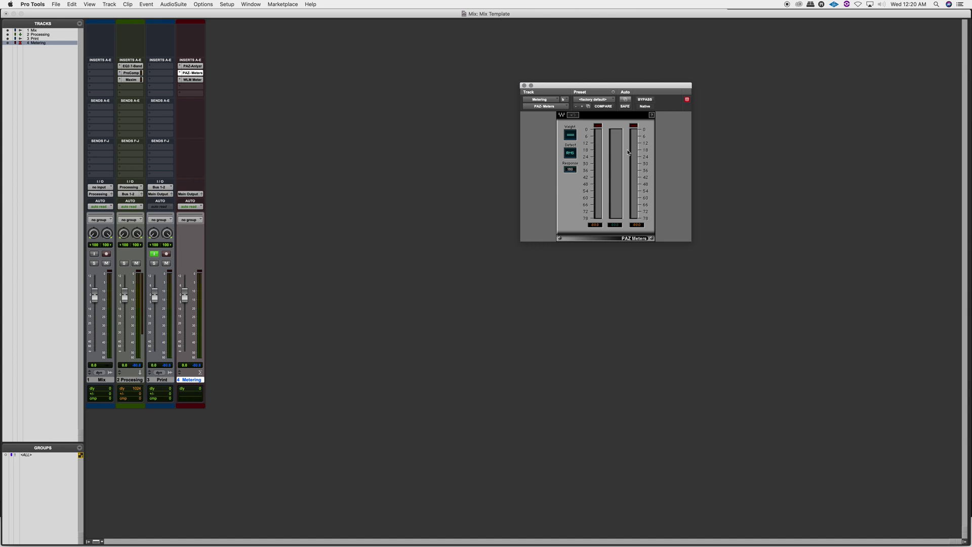
click(195, 80)
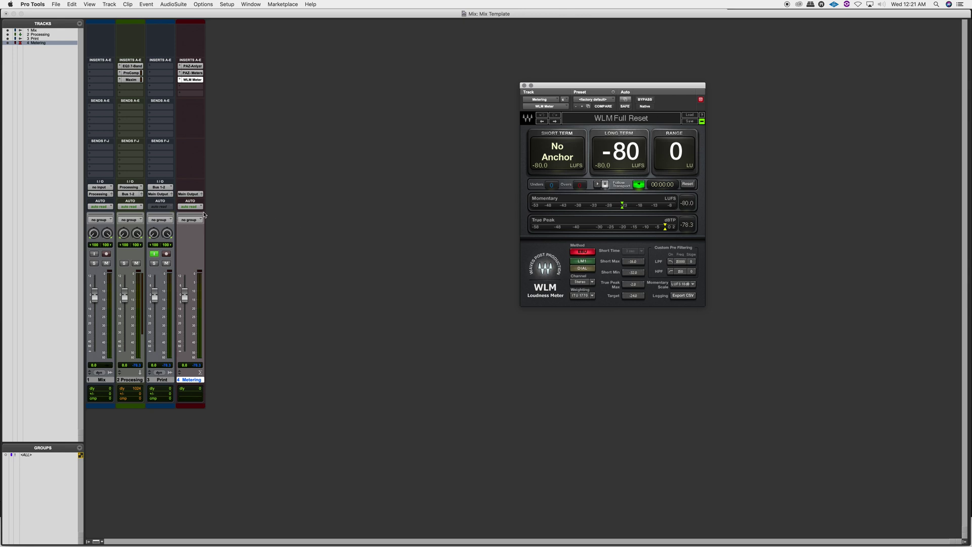
Bypass all inserts on the Processing and Metering tracks and play the session
click(132, 68)
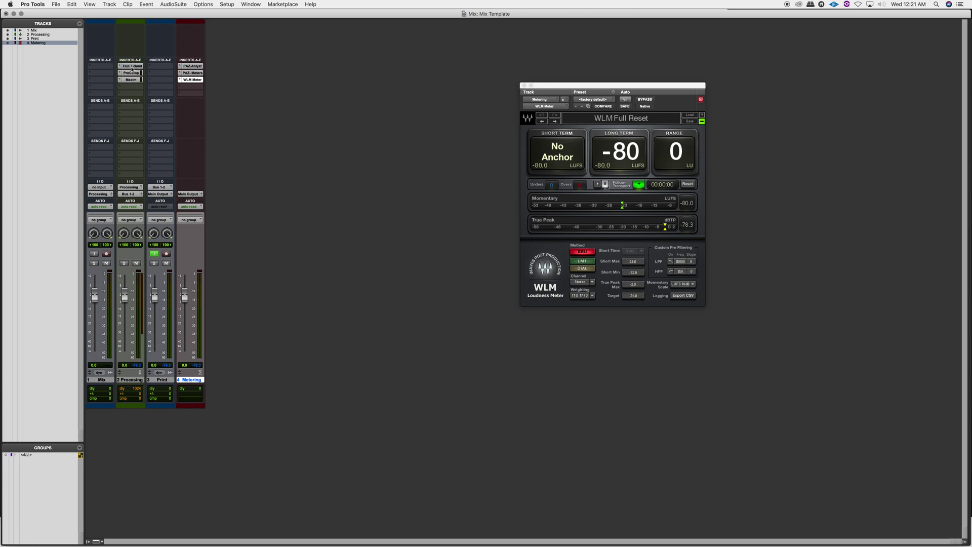
alt+shift+super+click(132, 68)
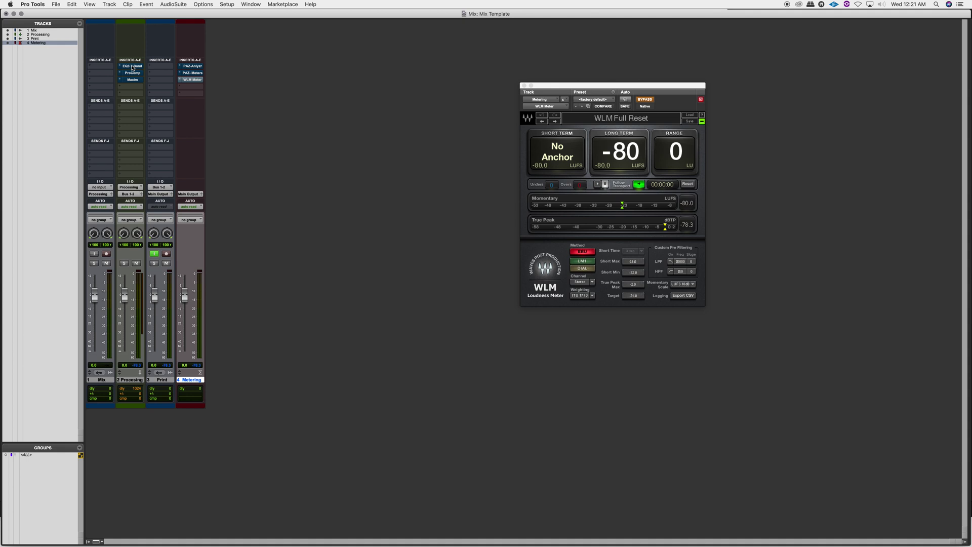
key(space)
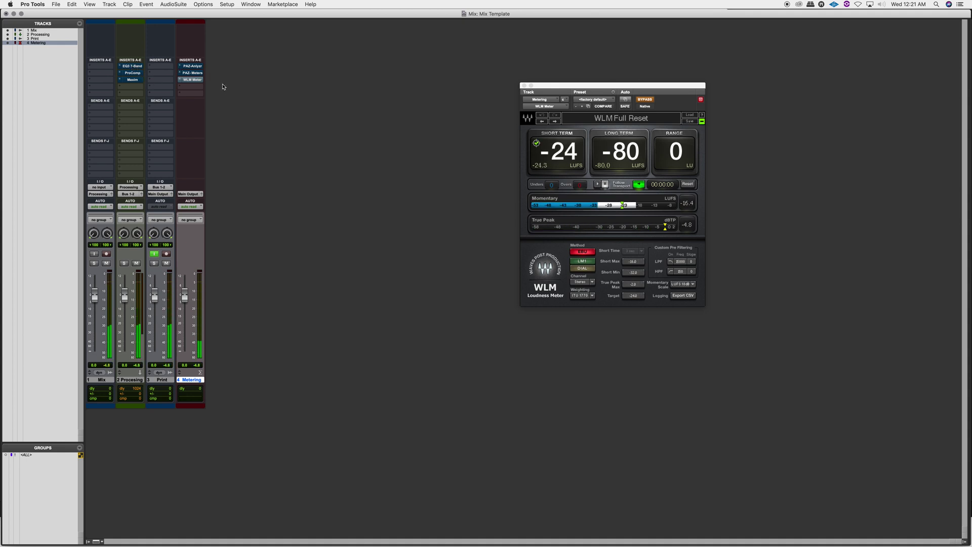
Compare the playing mix with all Processing and Metering inserts bypassed and active
key(super+equal)
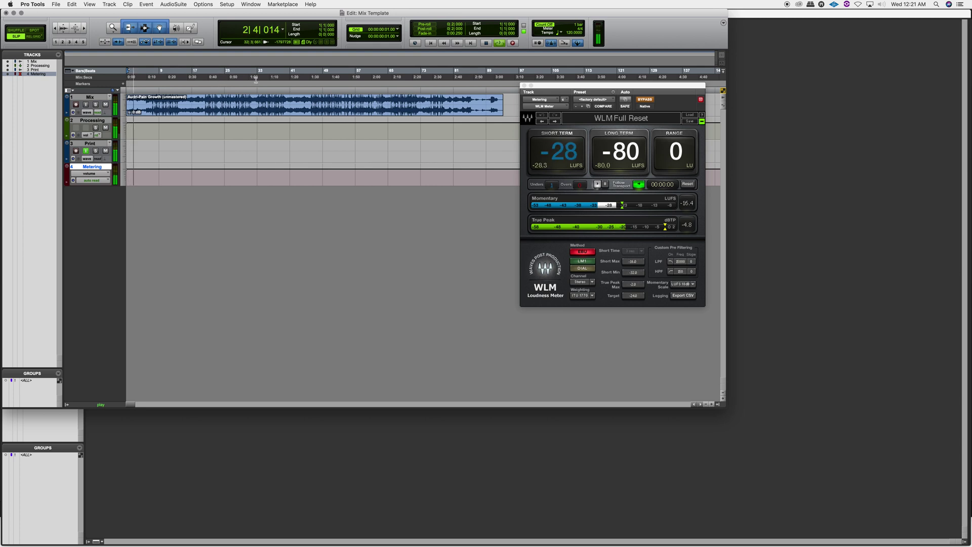
key(super+equal)
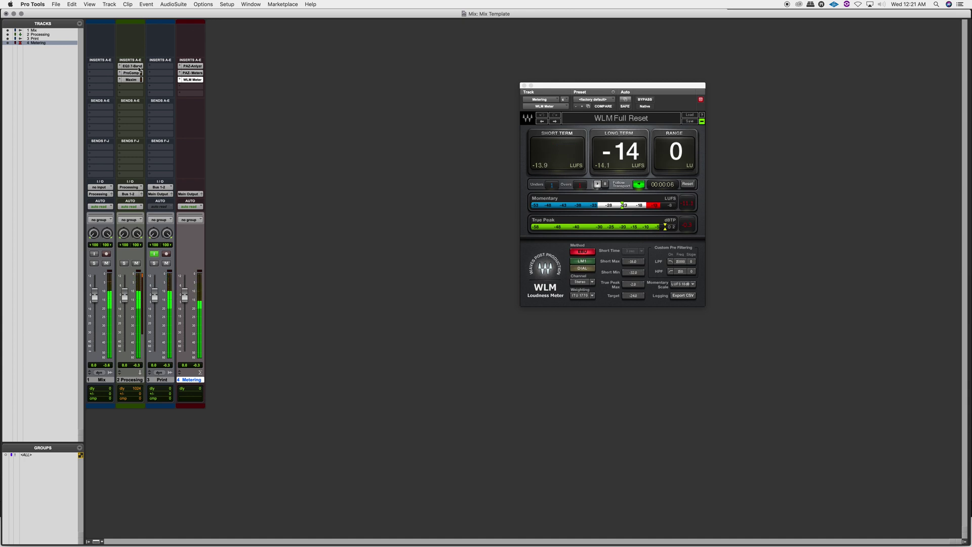
alt+shift+super+click(137, 69)
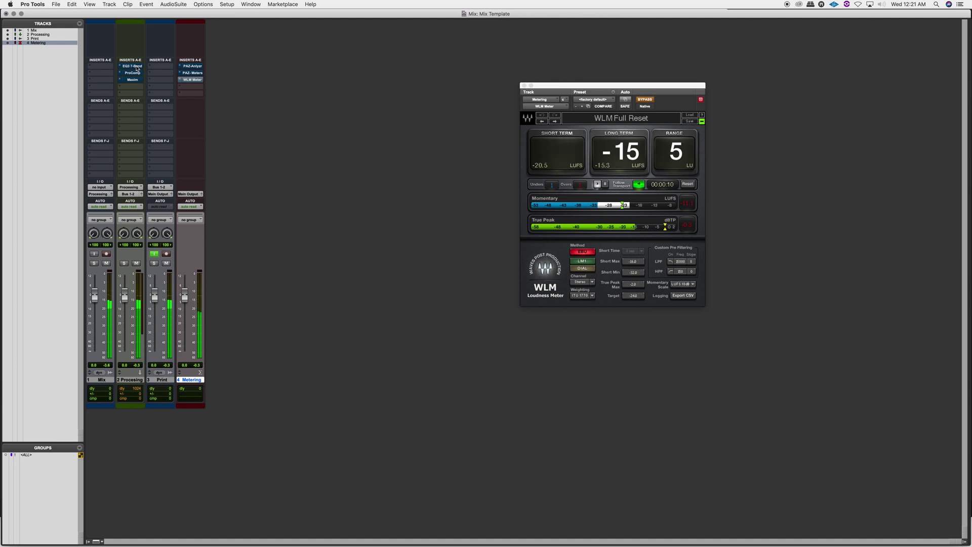
alt+shift+super+click(137, 68)
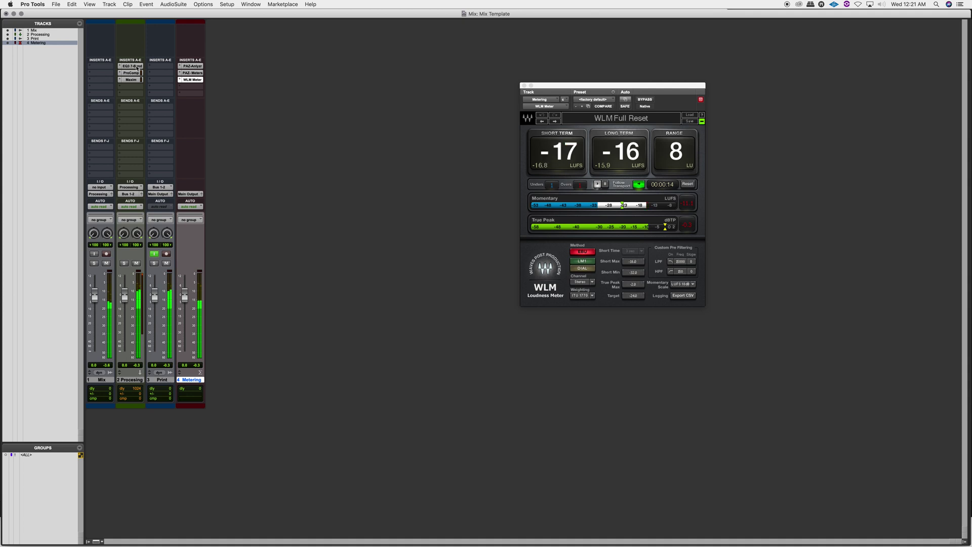
alt+shift+super+click(136, 69)
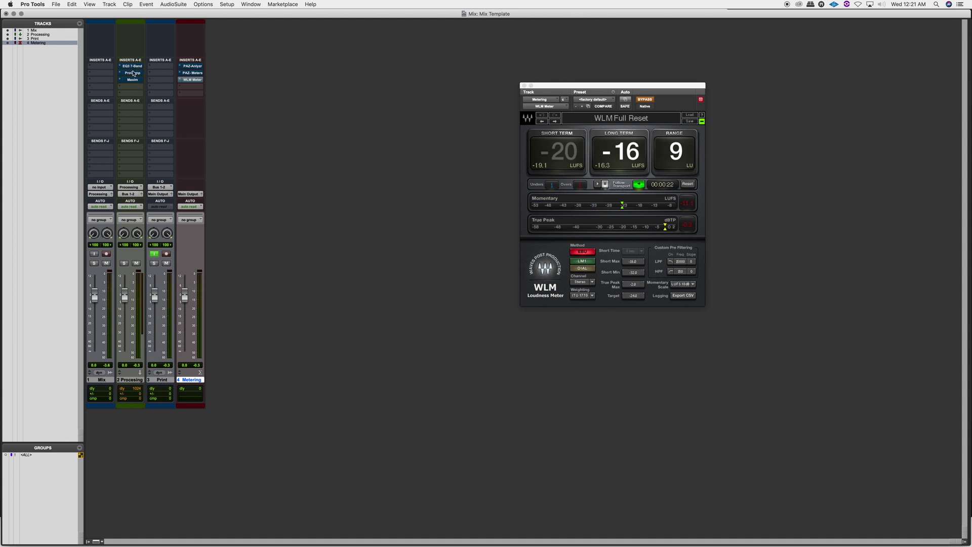
Reactivate the Processing and Metering inserts, keeping only ProComp and Maxim bypassed on the Processing track
ctrl+alt+super+click(136, 69)
super+click(133, 79)
super+click(132, 74)
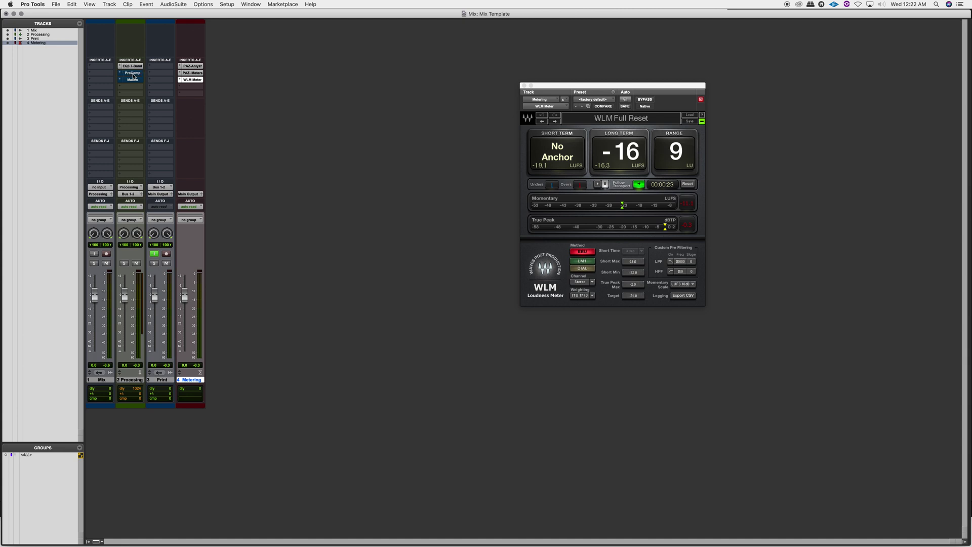
Lay out the Metering track's PAZ Analyzer, PAZ Meters and WLM Meter windows together with the Processing track's EQ3 7-Band window
click(199, 67)
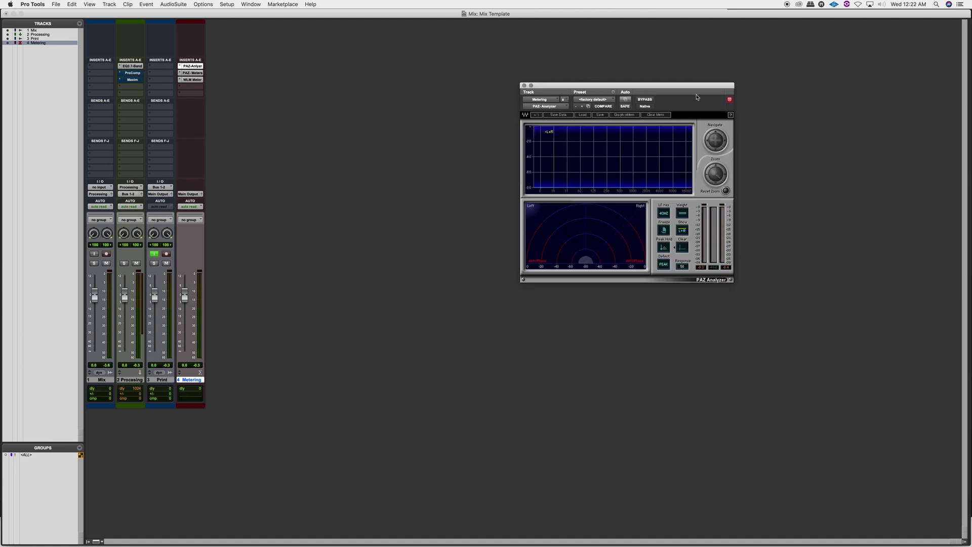
click(729, 100)
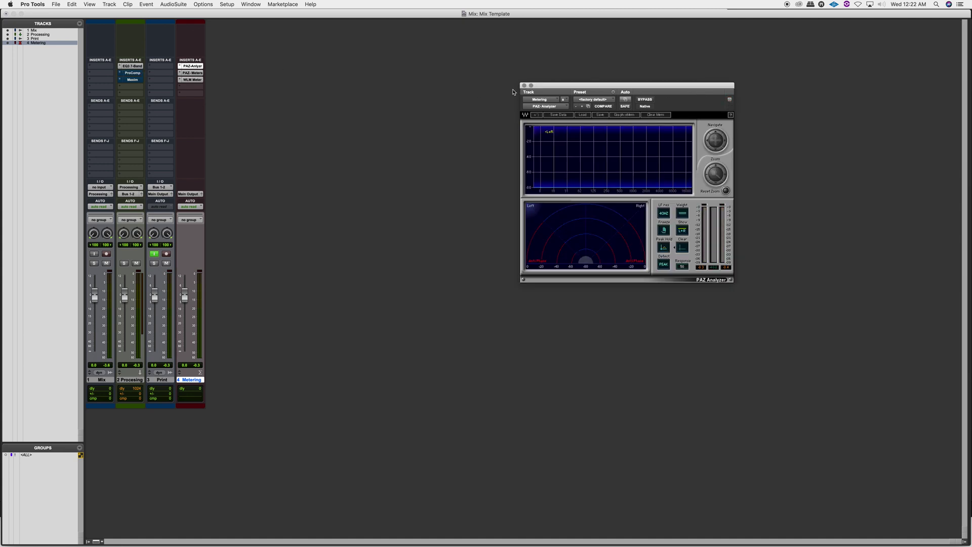
click(192, 73)
drag(652, 89, 879, 63)
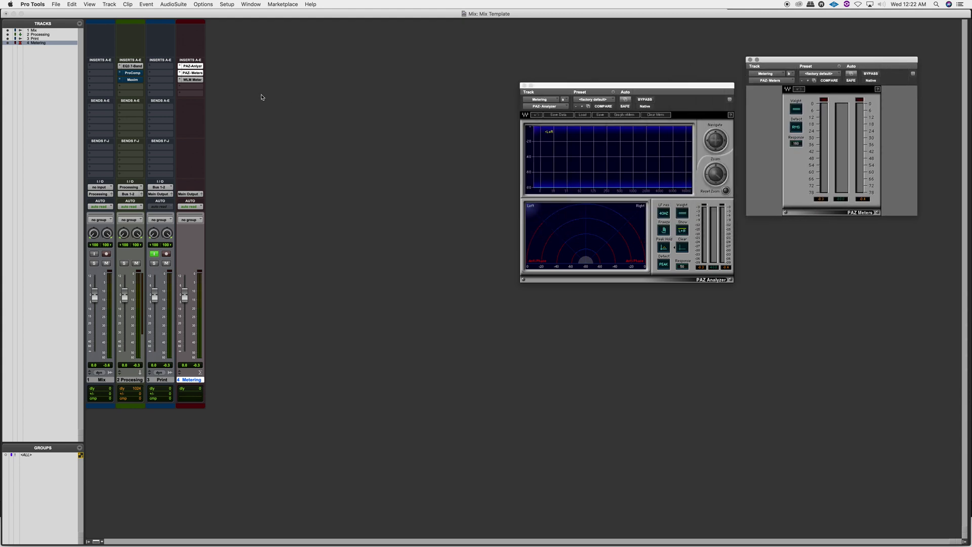
click(200, 80)
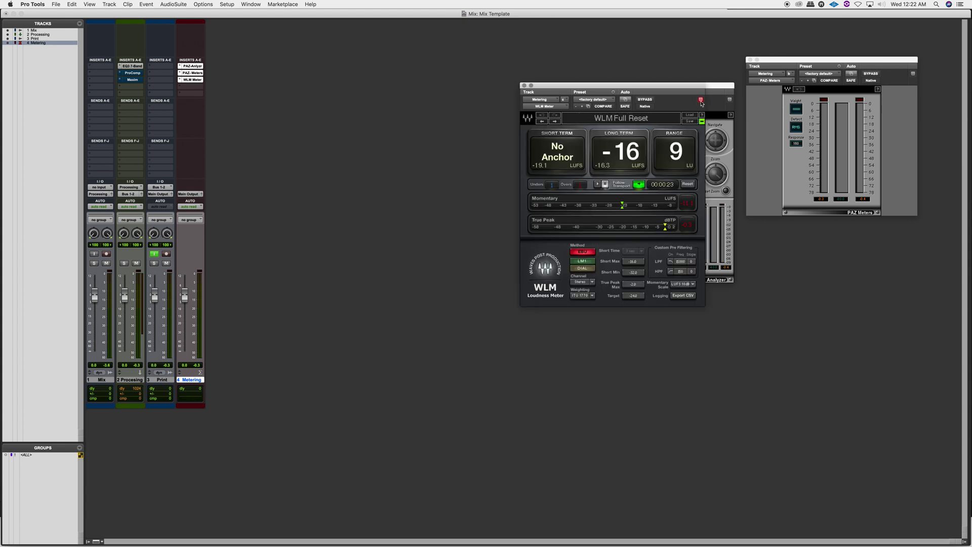
drag(673, 86, 883, 260)
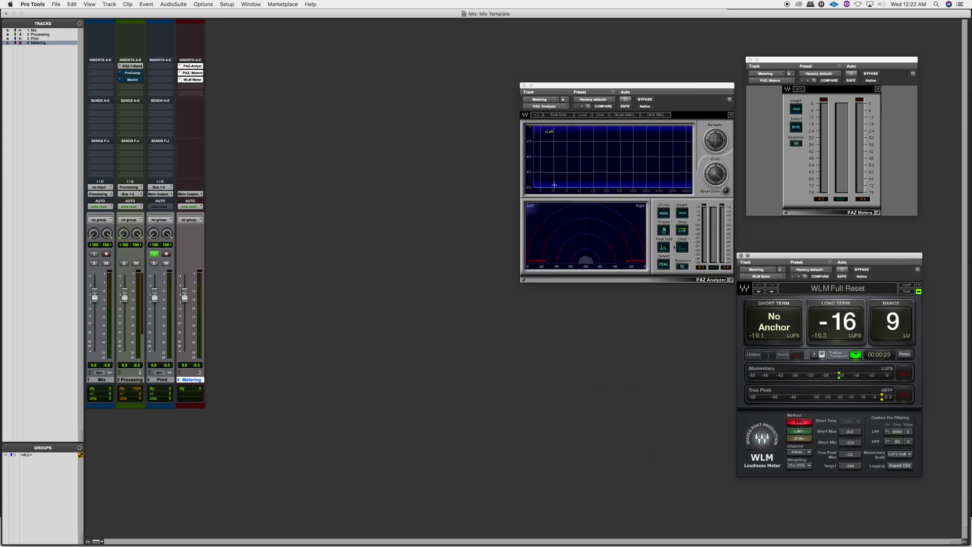
click(129, 68)
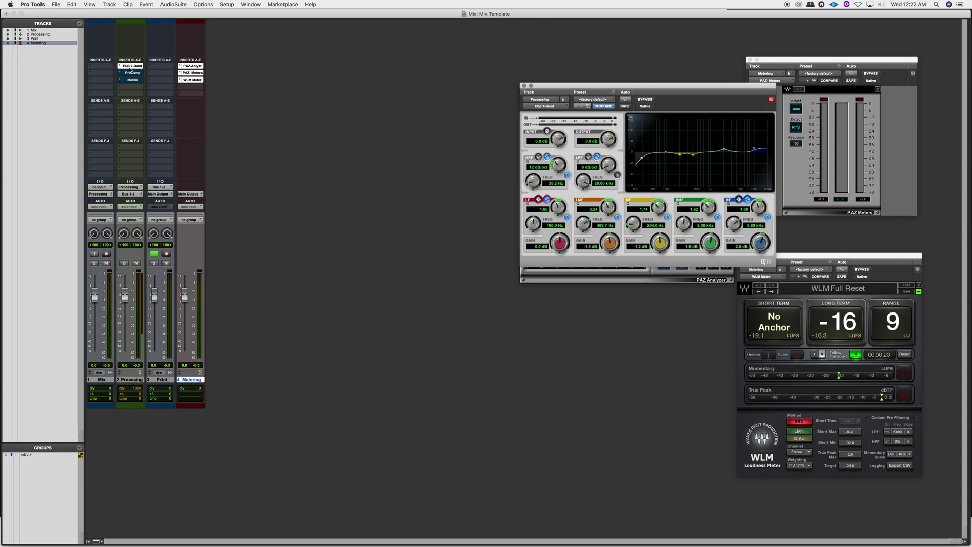
drag(596, 94, 378, 128)
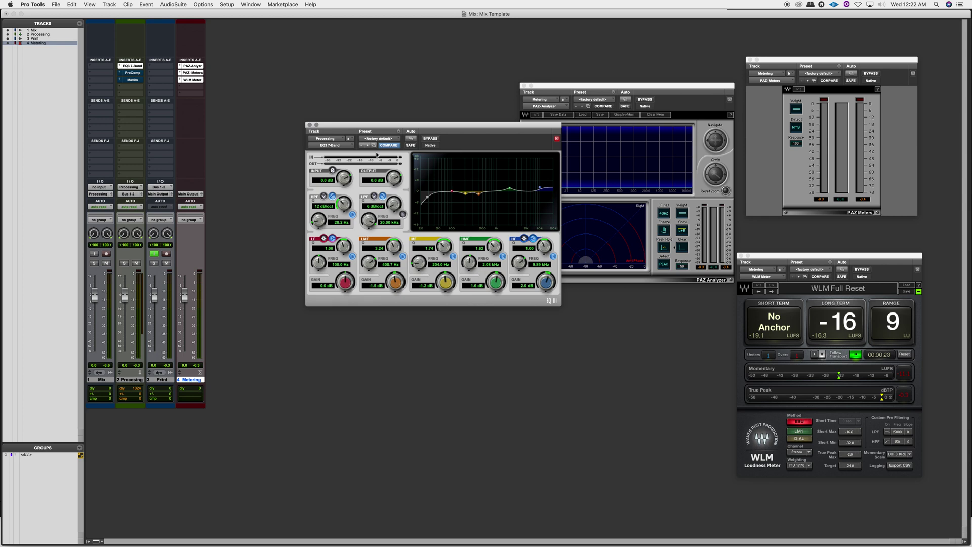
Select the passage from about bar 13 to bar 21 in the Mix track's clip and play it
key(super+equal)
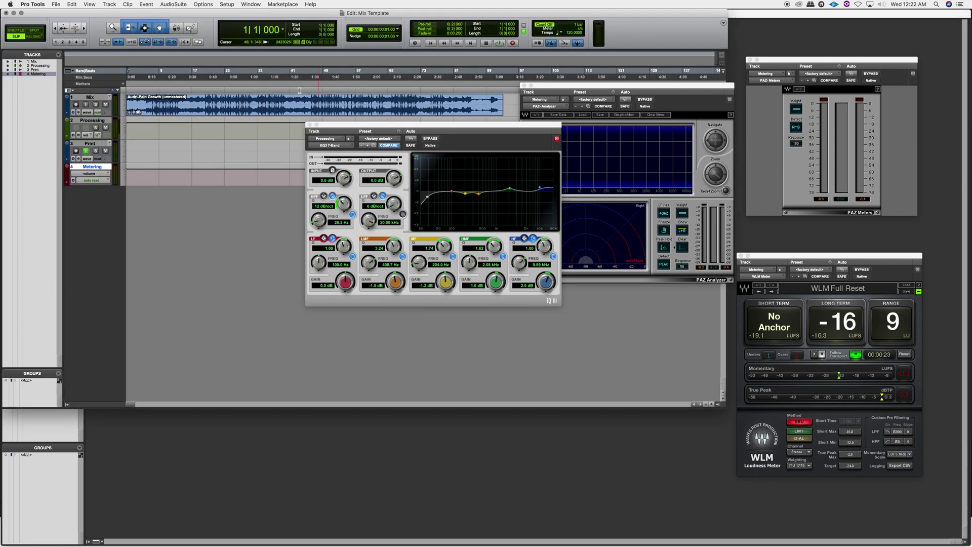
click(179, 95)
key(space)
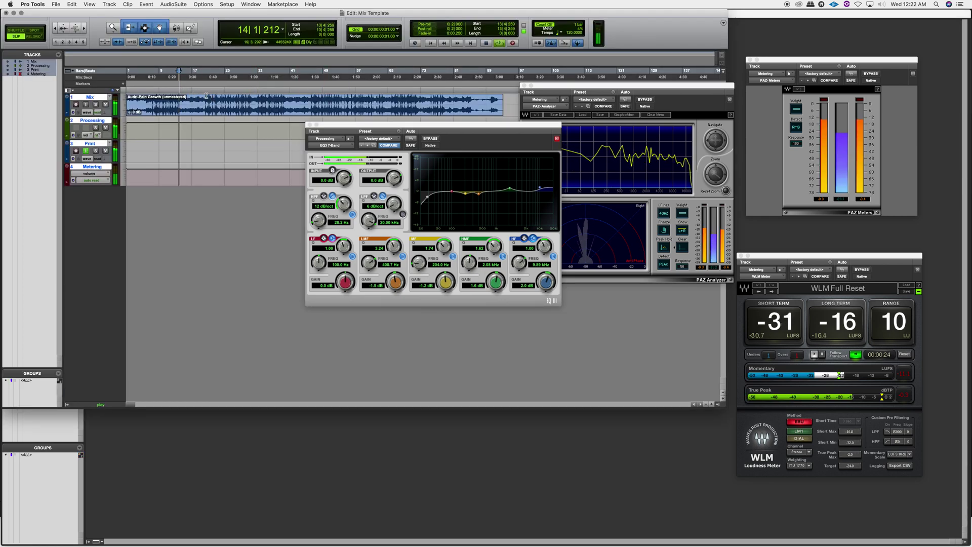
key(space)
drag(176, 102, 208, 105)
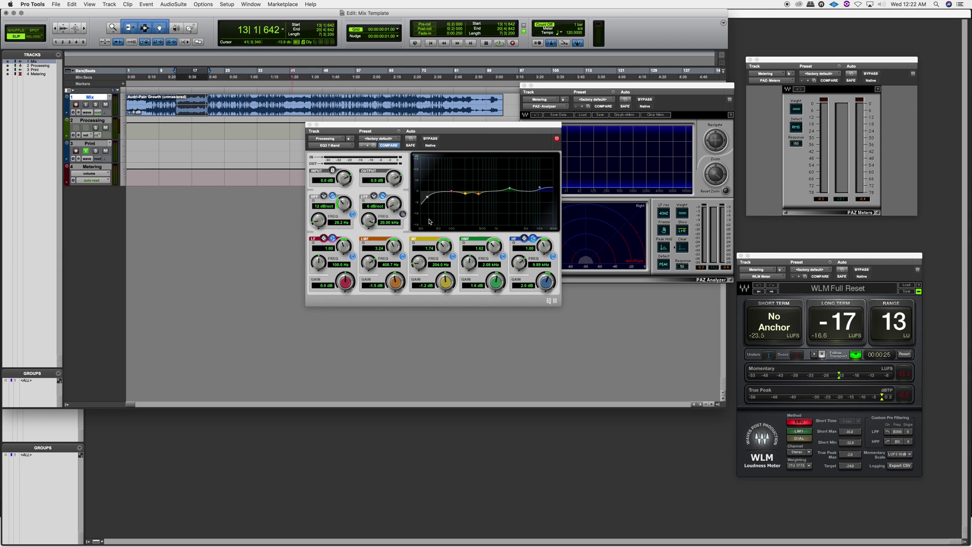
key(space)
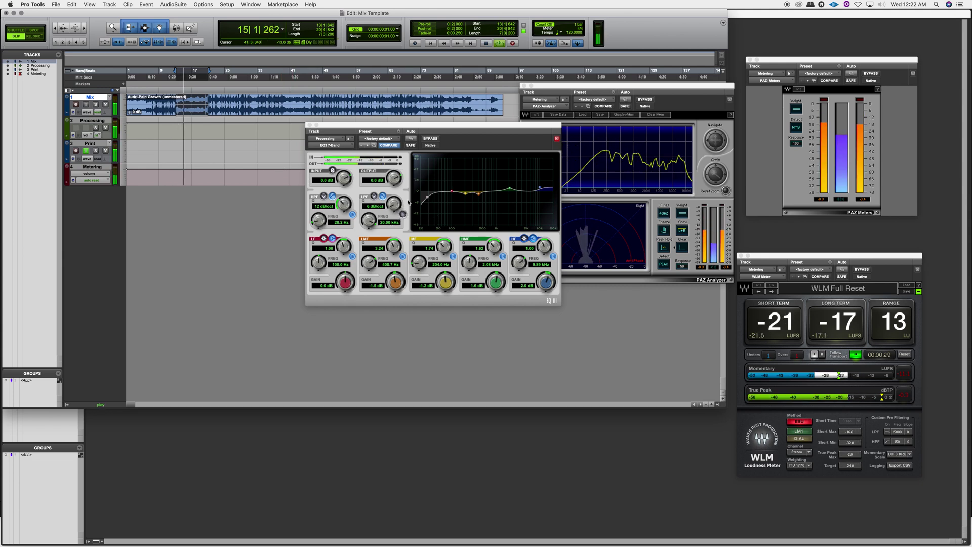
Compare the looping passage with and without the EQ3 7-Band, leave the EQ active and stop playback
click(430, 139)
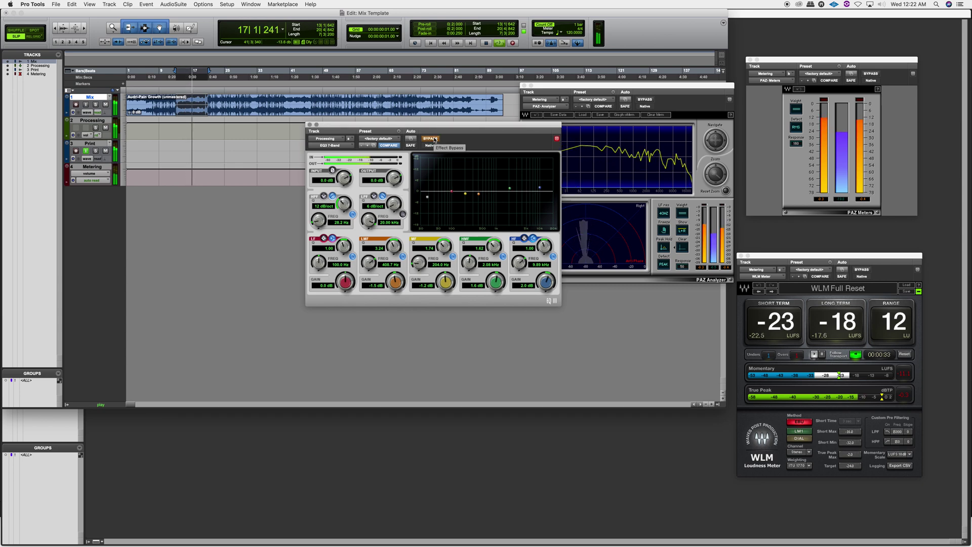
click(430, 139)
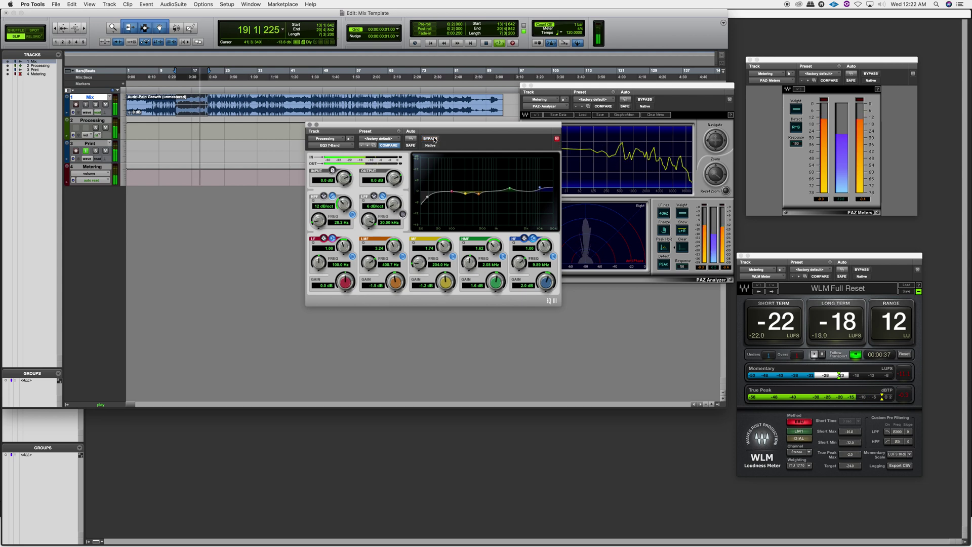
click(430, 139)
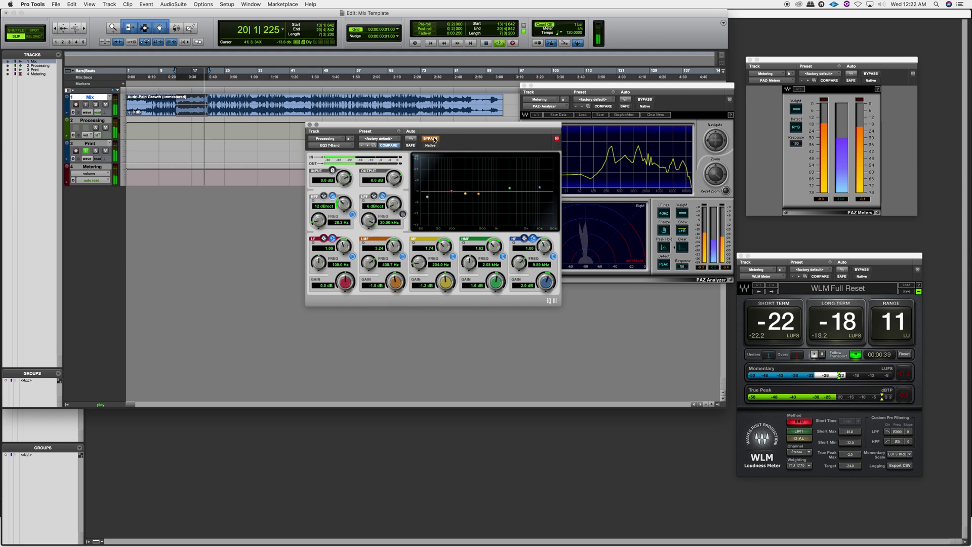
click(434, 139)
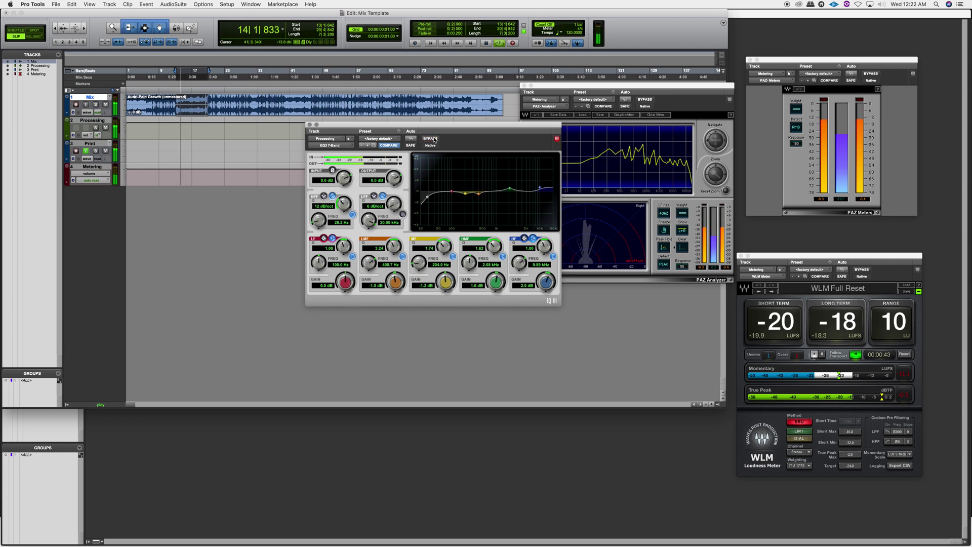
click(434, 138)
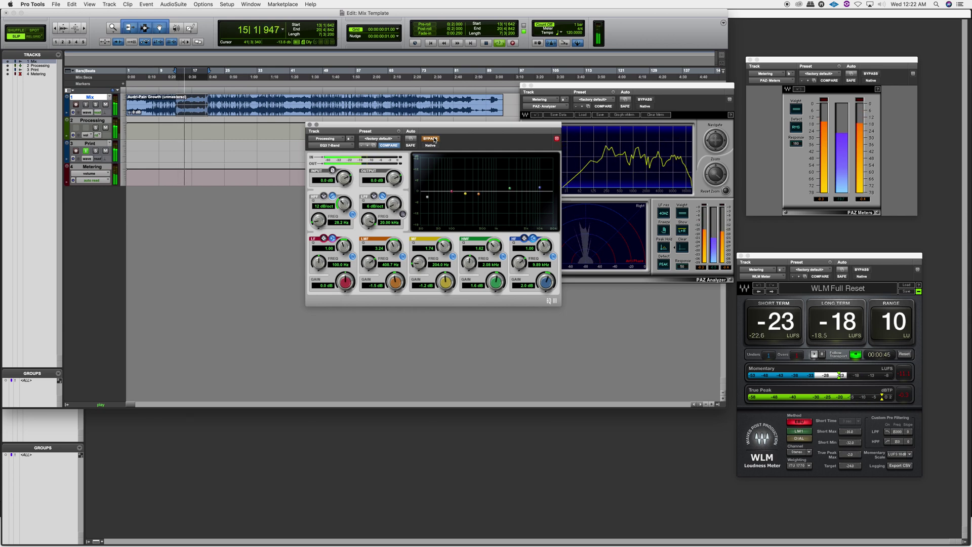
click(434, 139)
key(space)
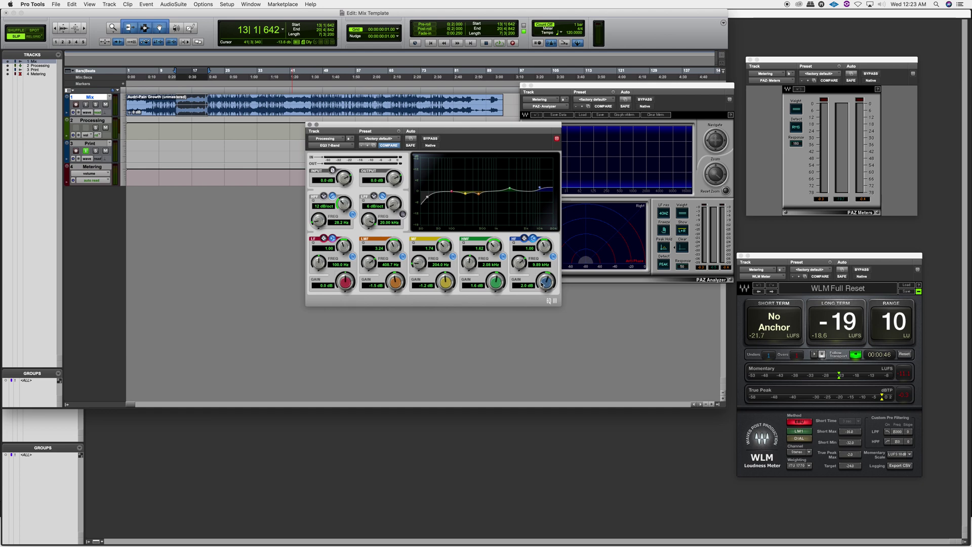
Switch off the LMF, MF and HMF bands in the EQ3 7-Band
click(452, 257)
click(401, 258)
click(503, 257)
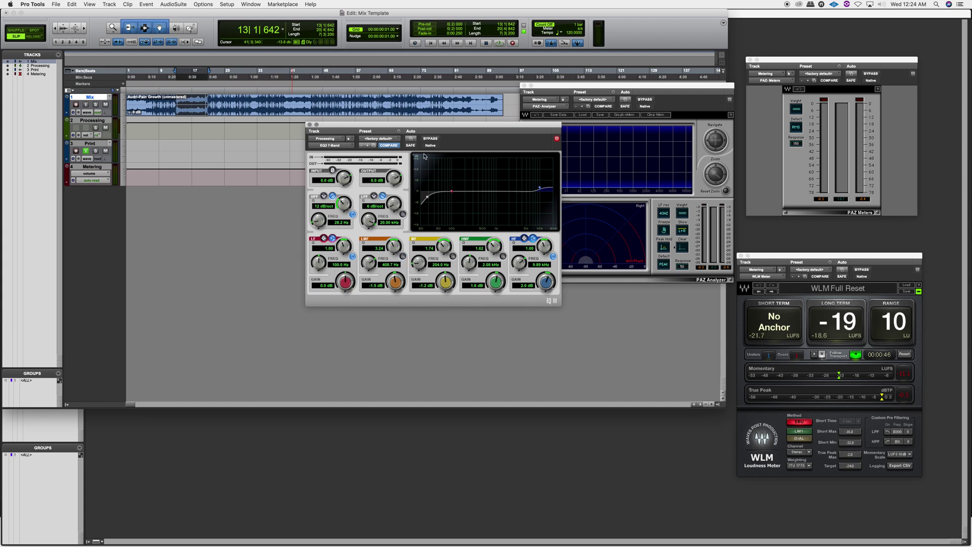
Compare the passage with the EQ bypassed and with only its filters and LF and HF bands active, and stop playback
click(429, 138)
key(space)
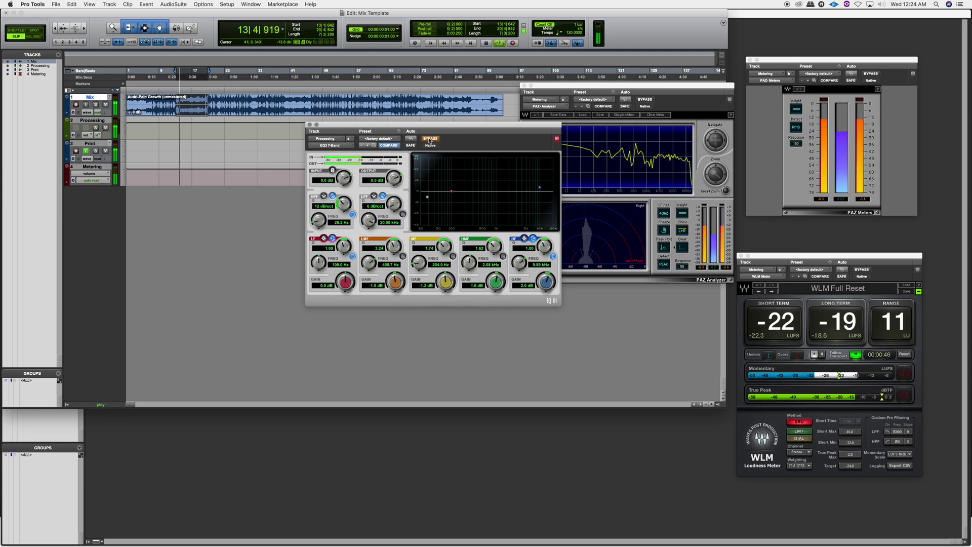
click(429, 139)
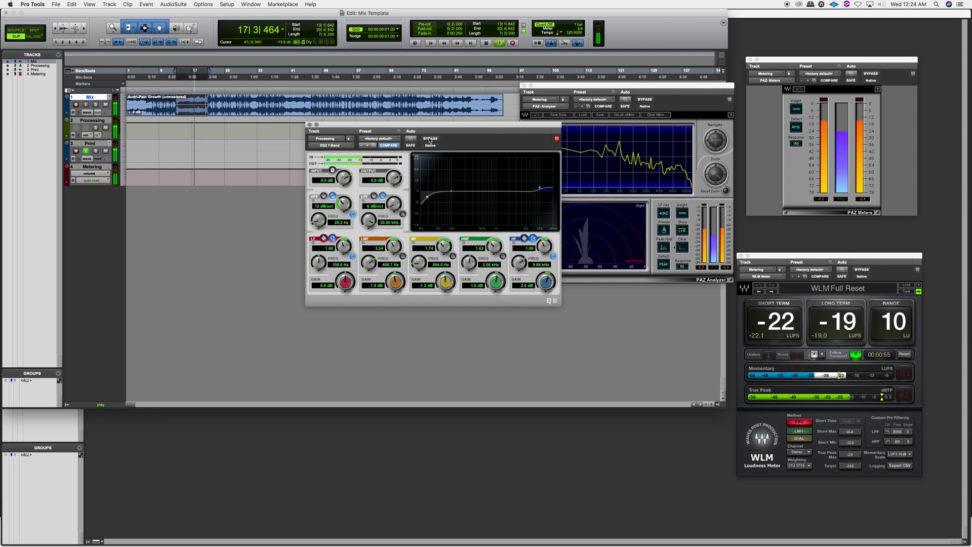
click(430, 138)
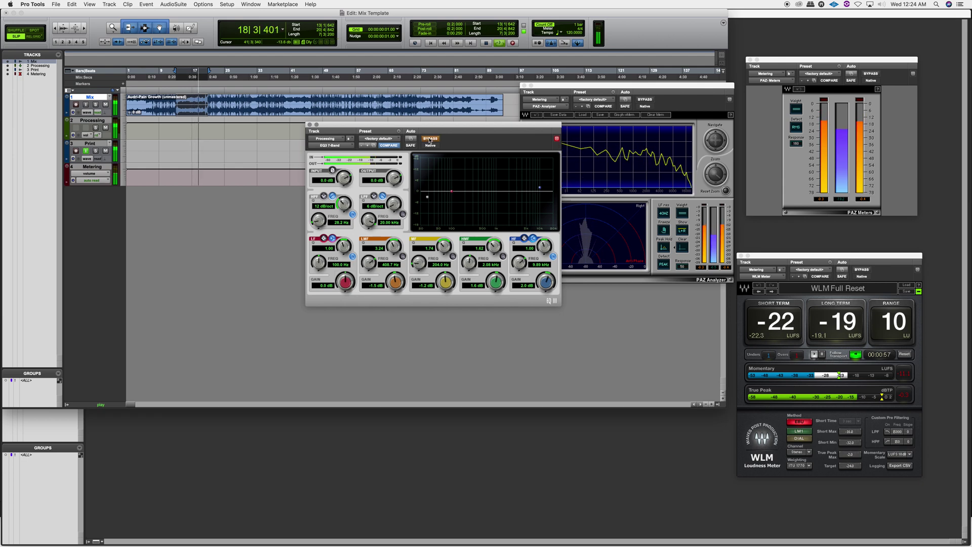
click(430, 139)
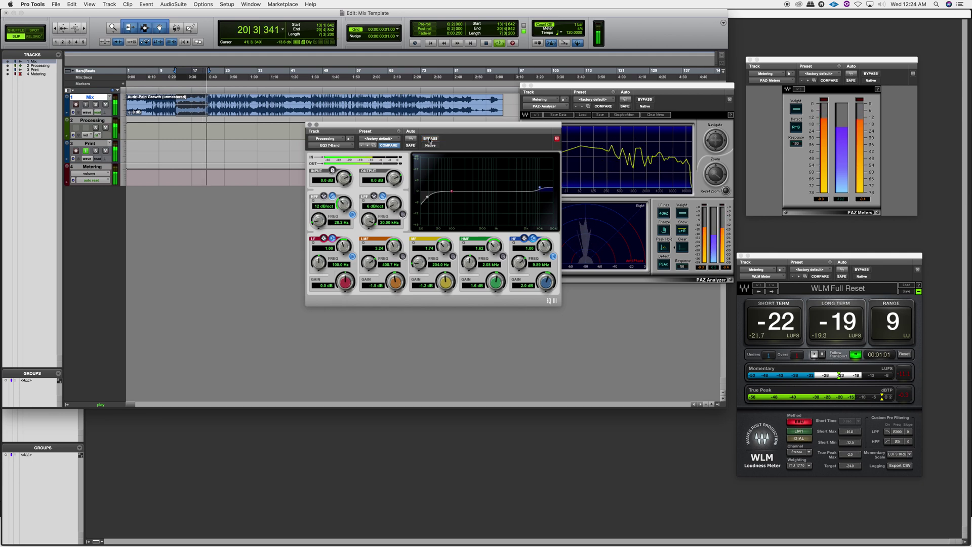
click(430, 138)
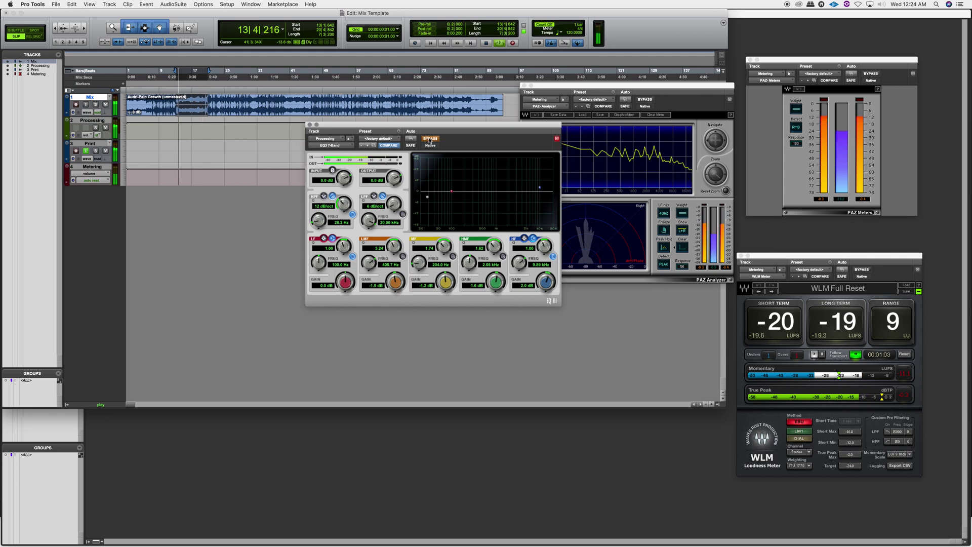
click(429, 139)
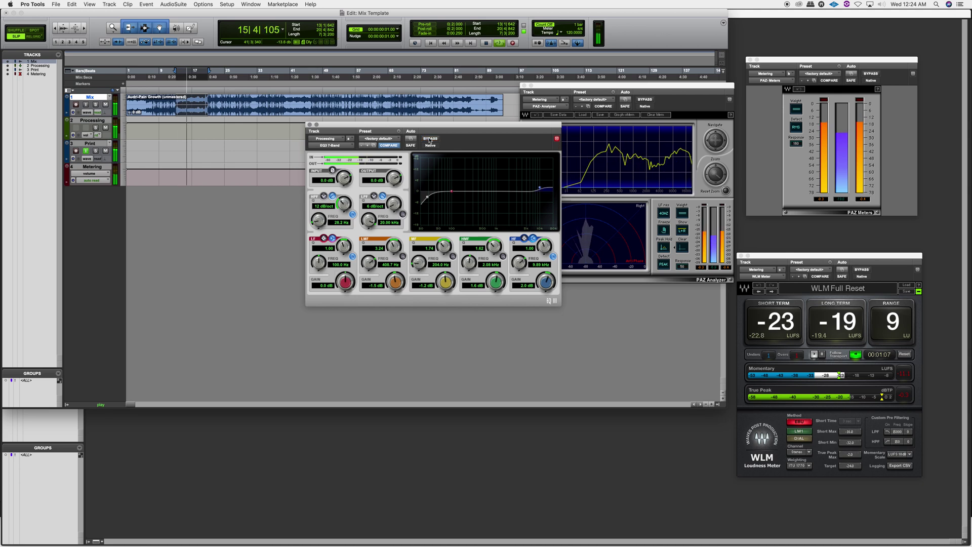
key(space)
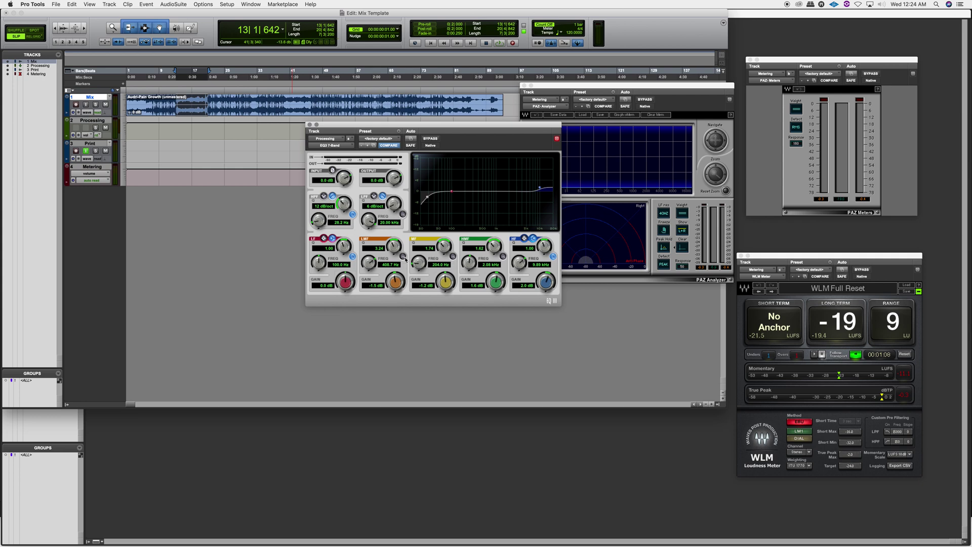
While the passage plays, switch the LMF and MF bands back on and set their gains to -1.6 dB and -1.4 dB
key(space)
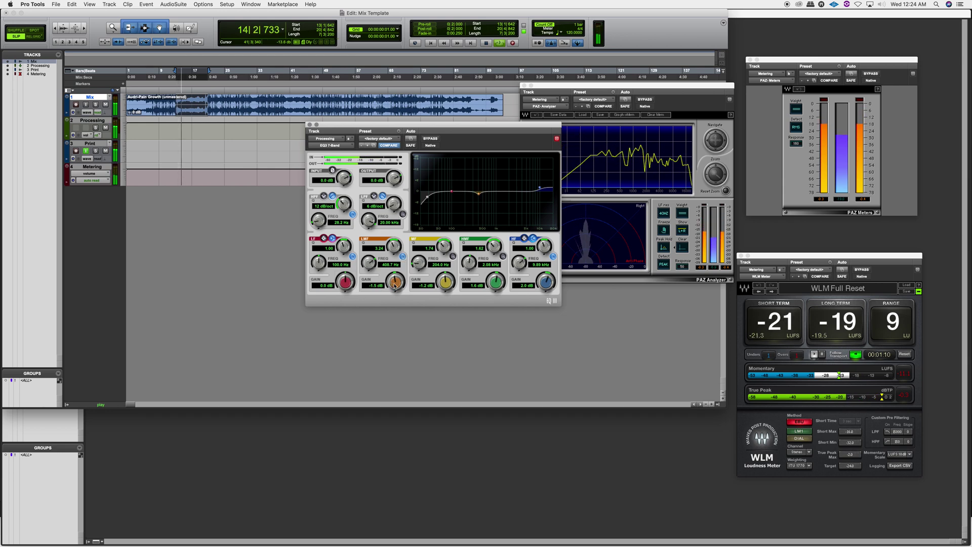
drag(395, 282, 379, 320)
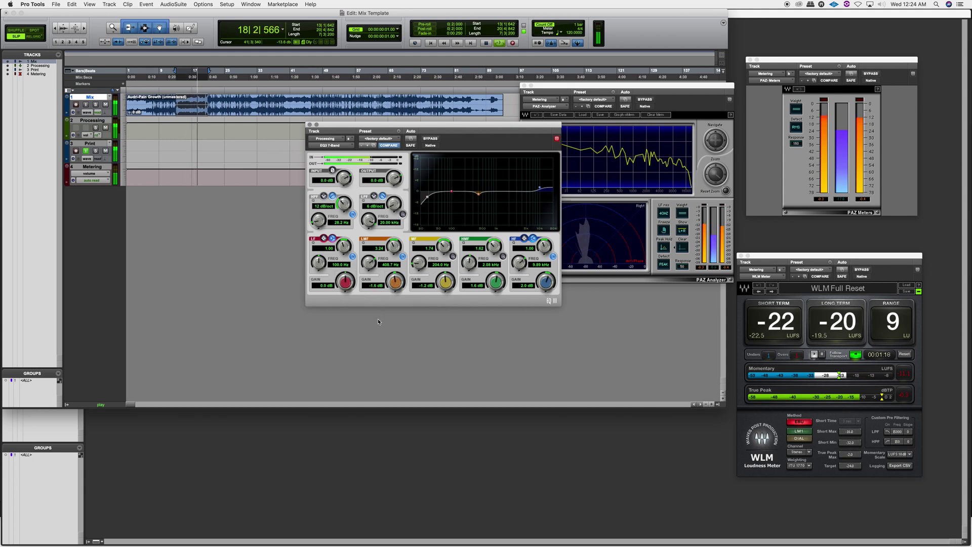
click(453, 256)
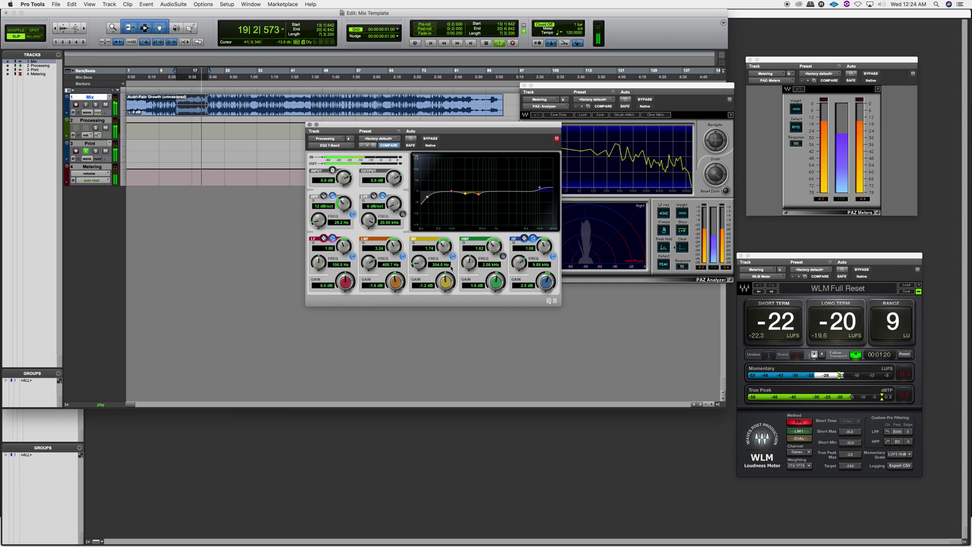
drag(446, 283, 431, 324)
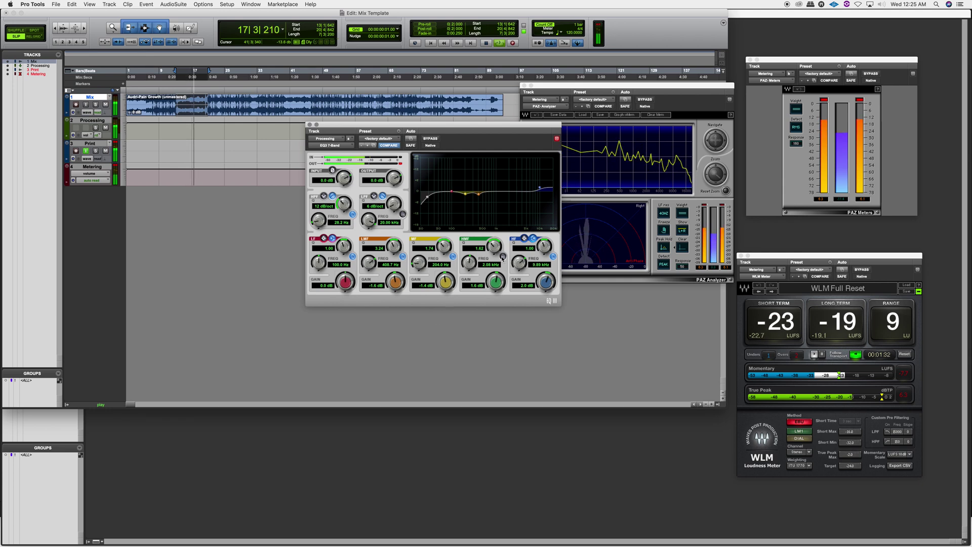
Switch the HMF band back on, set its gain to 1.3 dB while the passage plays, and stop playback
key(space)
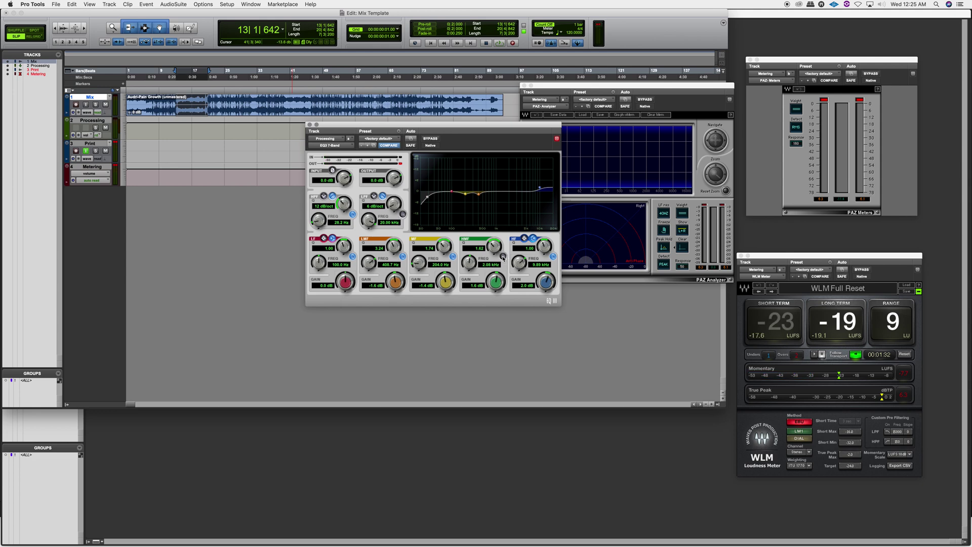
key(space)
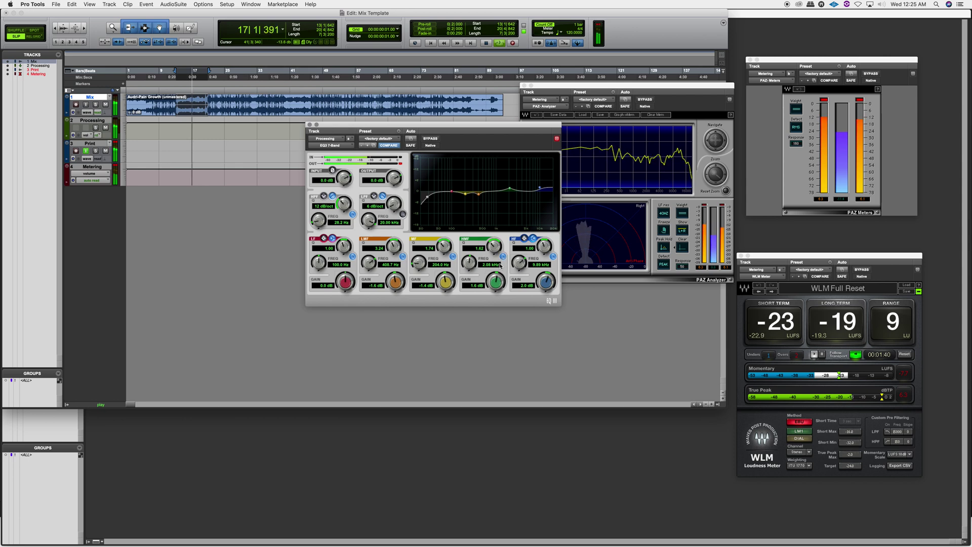
drag(497, 279, 497, 283)
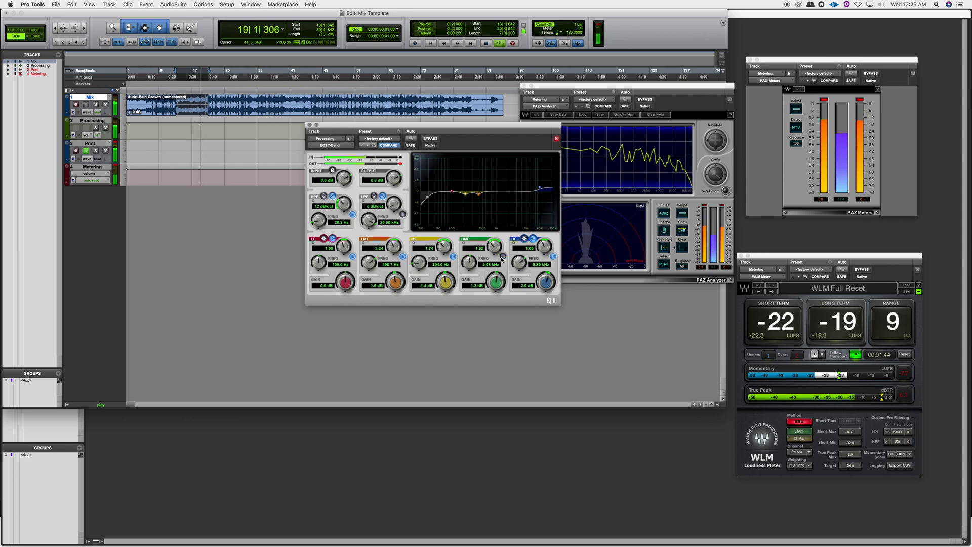
key(space)
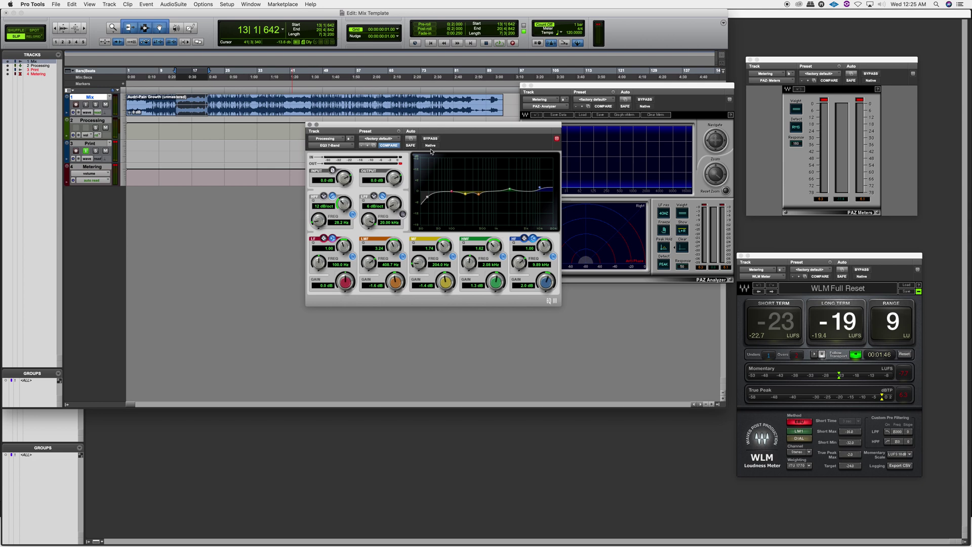
Show the Inserts A-E column in the Edit window and open the Pro Compressor from the Processing track's inserts, repositioning its window
click(71, 91)
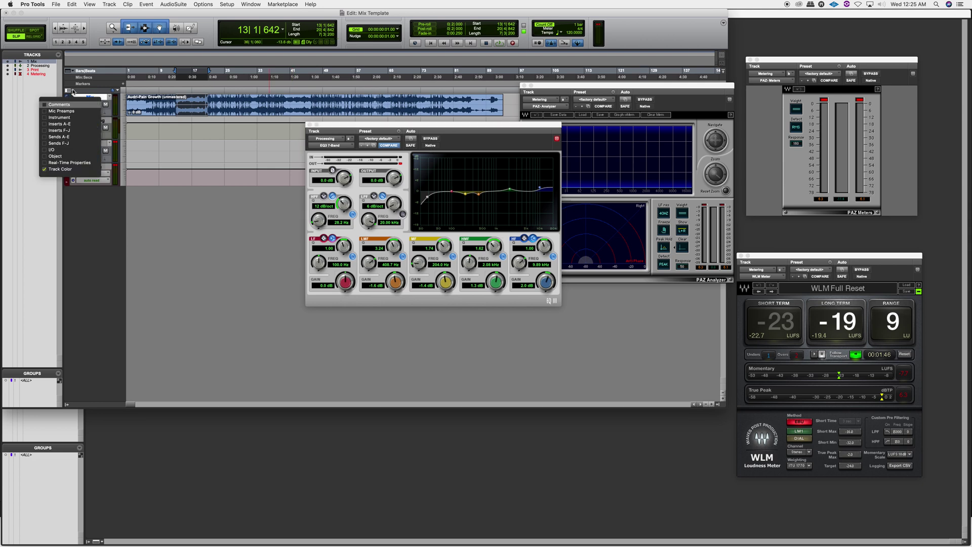
click(61, 124)
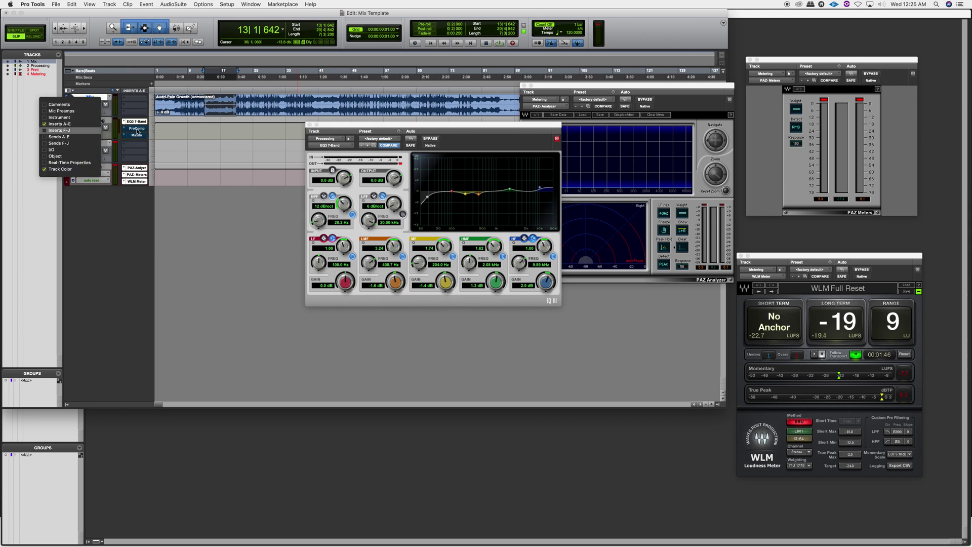
click(114, 215)
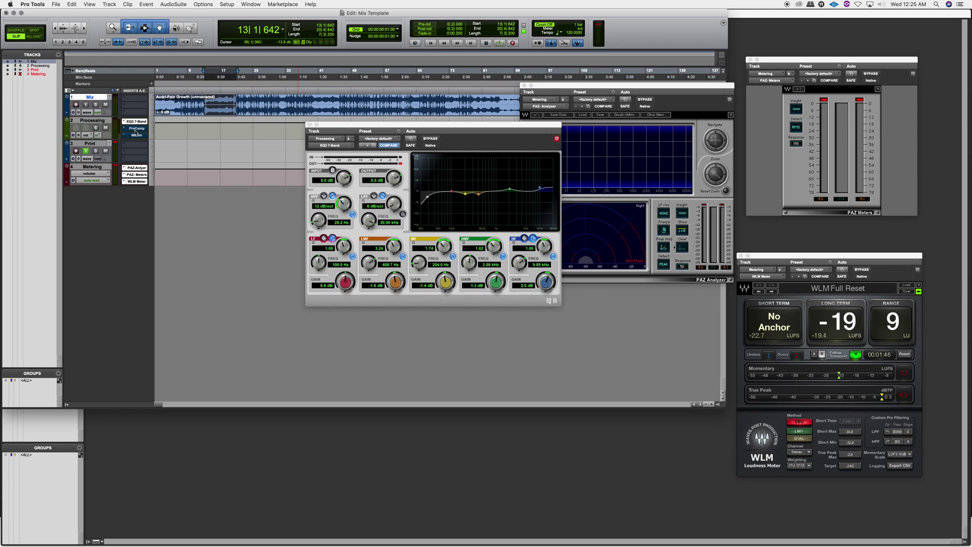
click(135, 129)
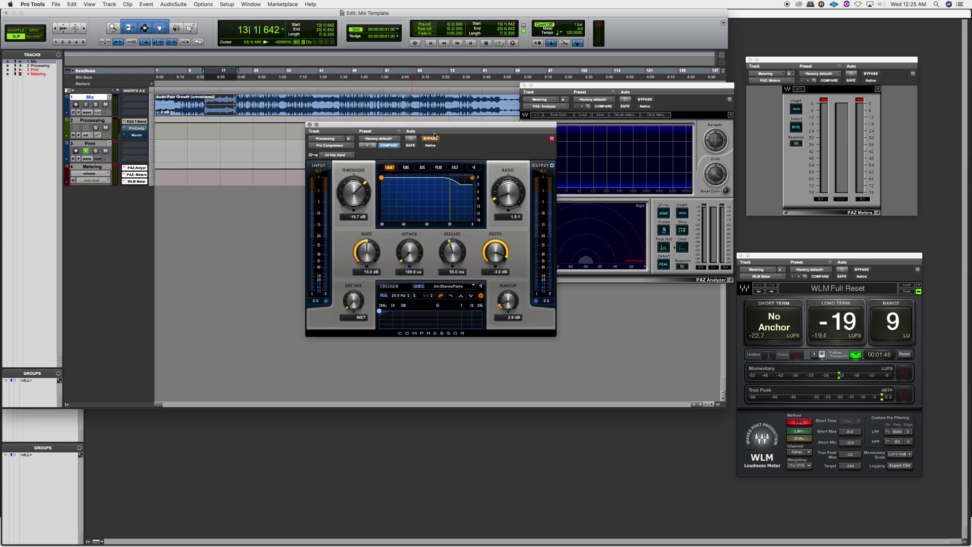
drag(423, 125, 506, 122)
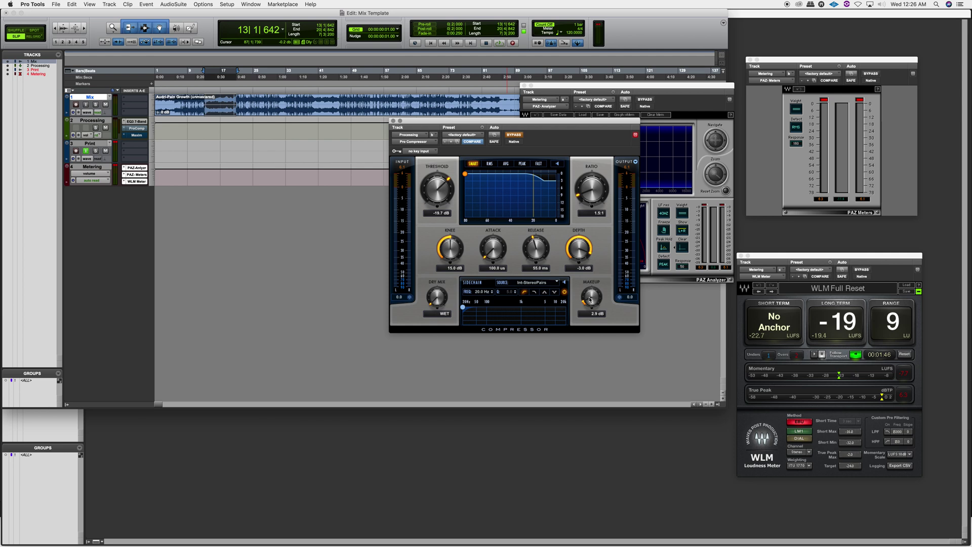
Play the looped passage, take the Pro Compressor out of bypass, compare it on and off, and stop playback with it active
key(space)
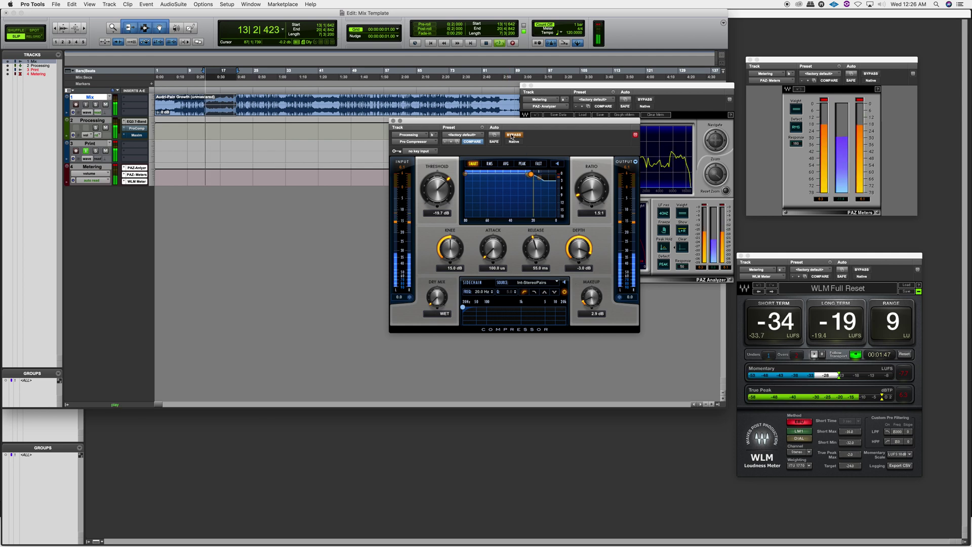
click(517, 135)
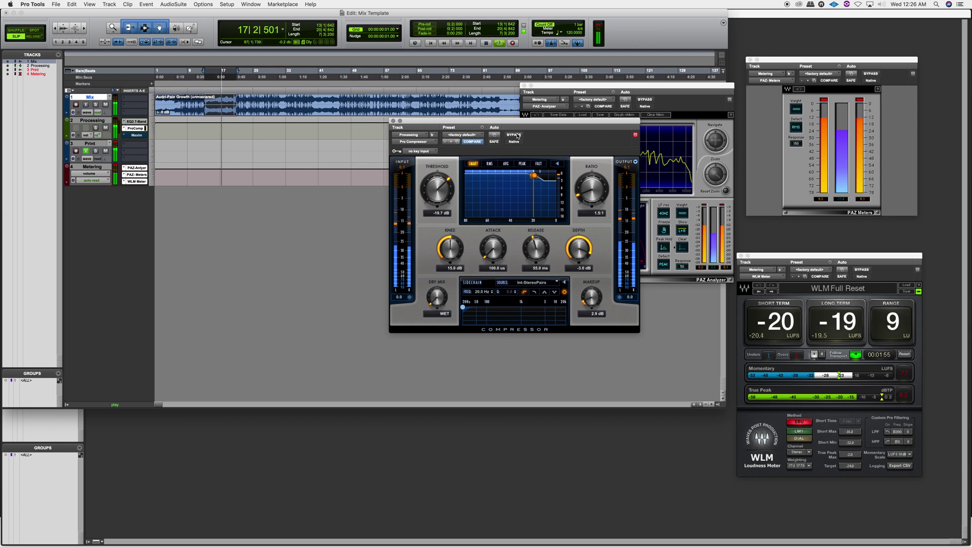
click(515, 135)
click(515, 136)
key(space)
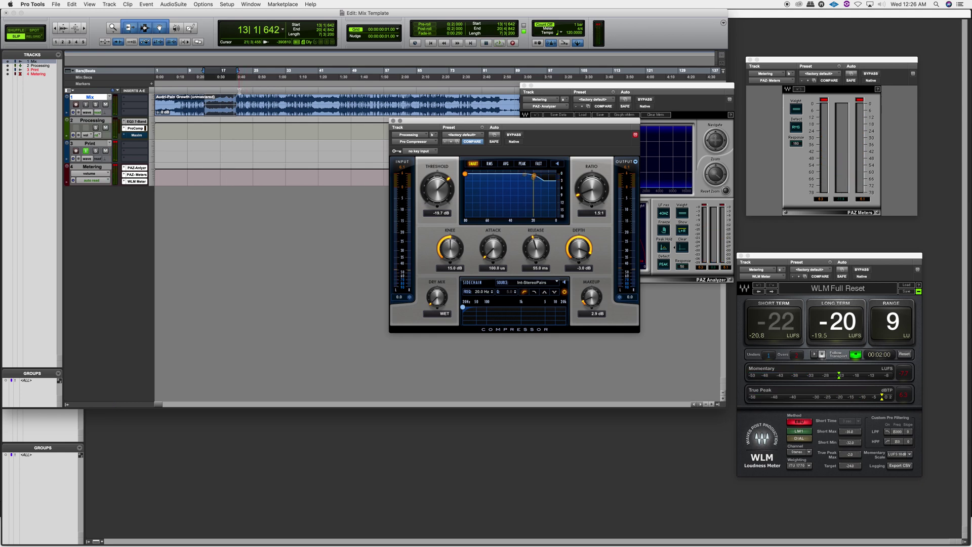
Play from around bar 21, compare the audio with and without the compressor, leave it active and raise its attack slightly above 100 µs
click(239, 93)
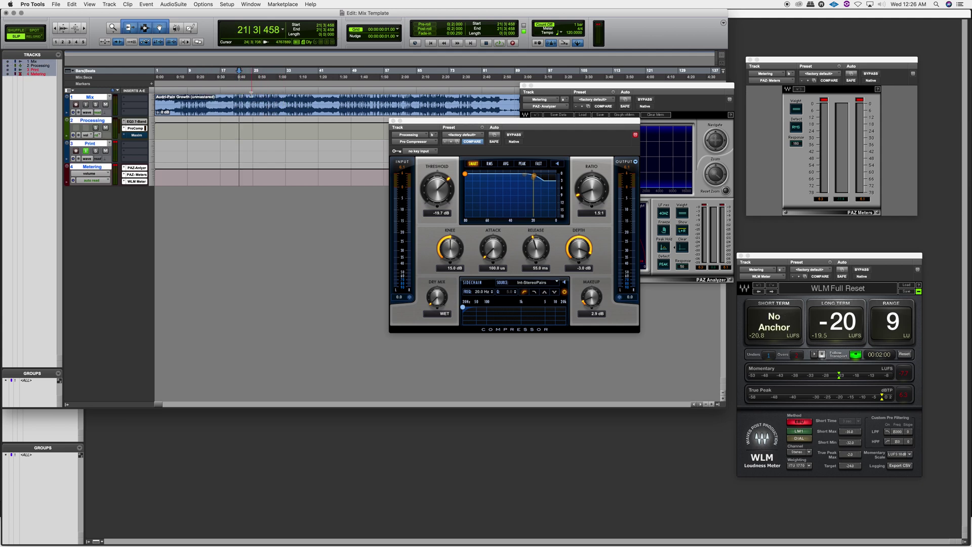
key(space)
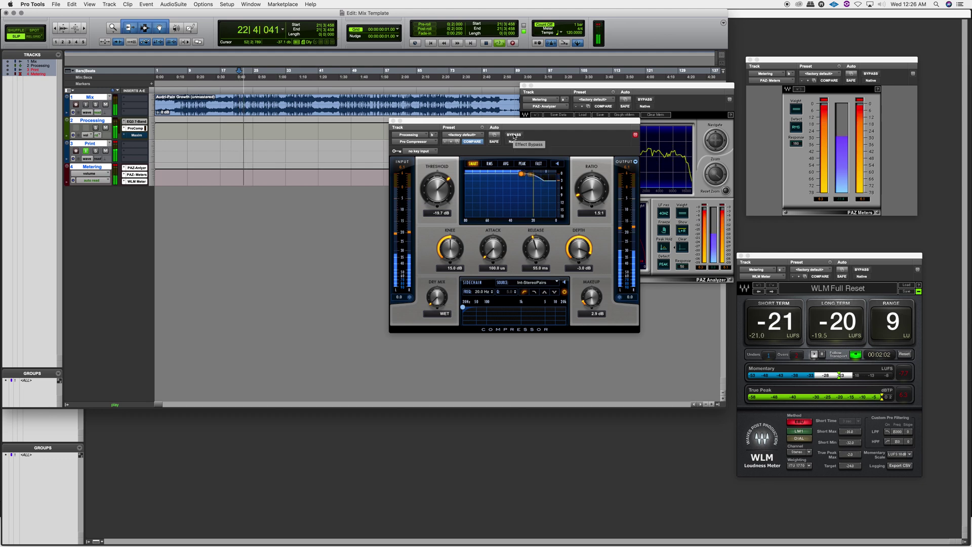
click(513, 134)
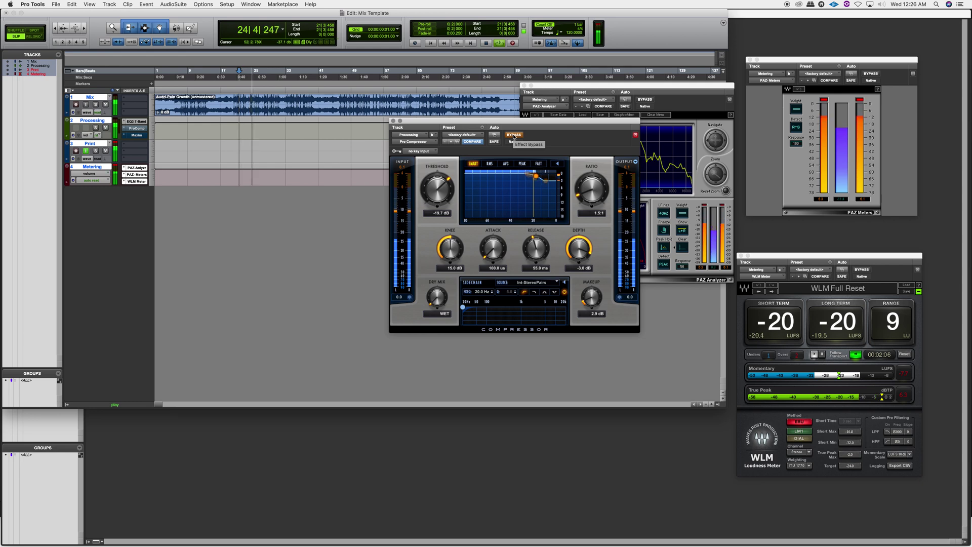
click(514, 135)
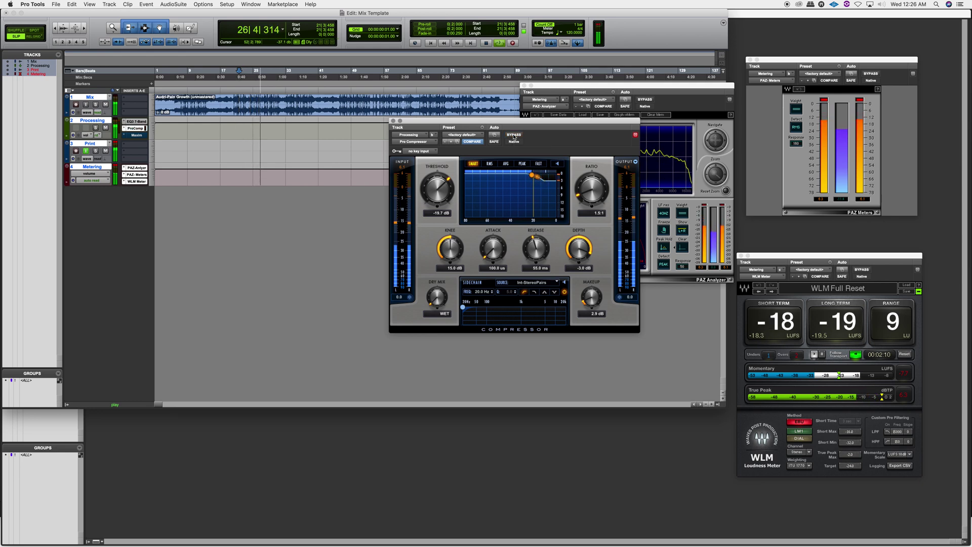
click(514, 134)
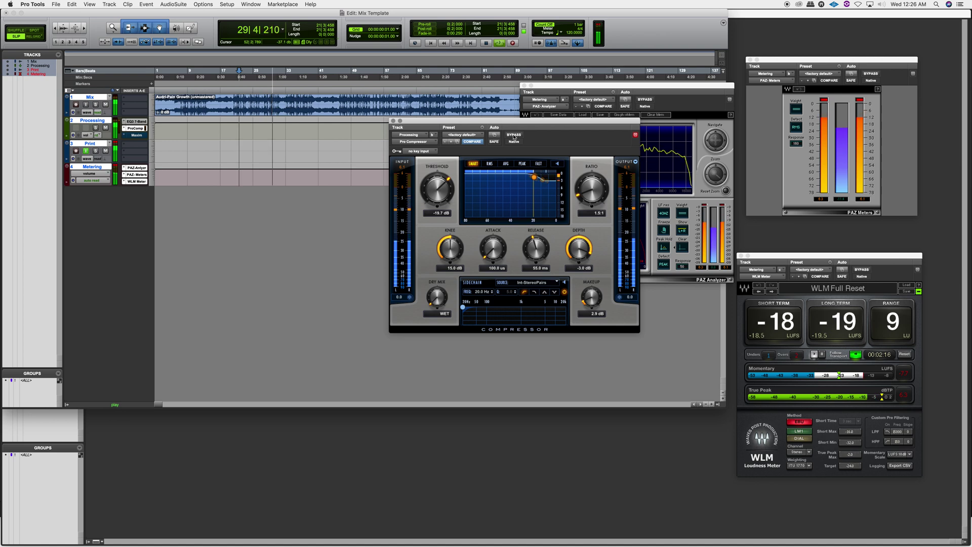
key(space)
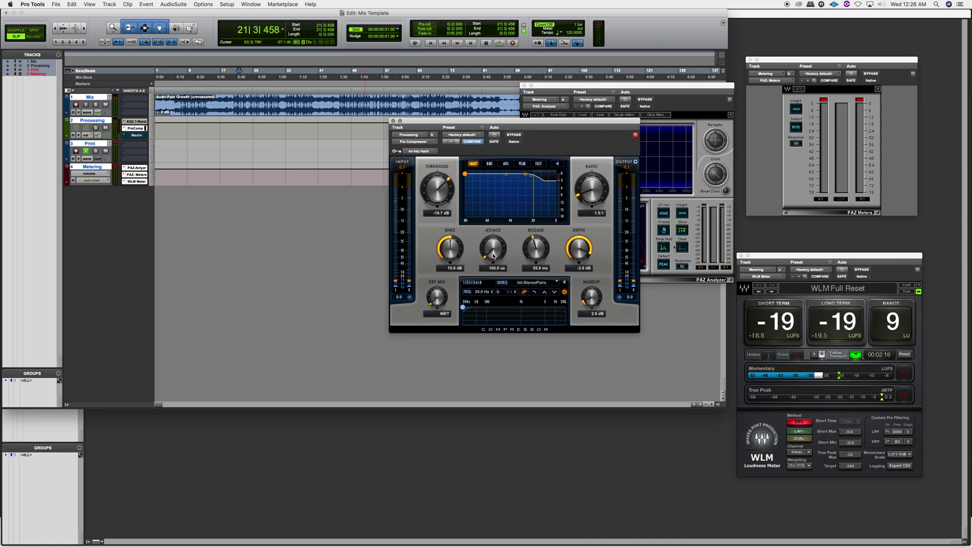
drag(484, 263, 487, 261)
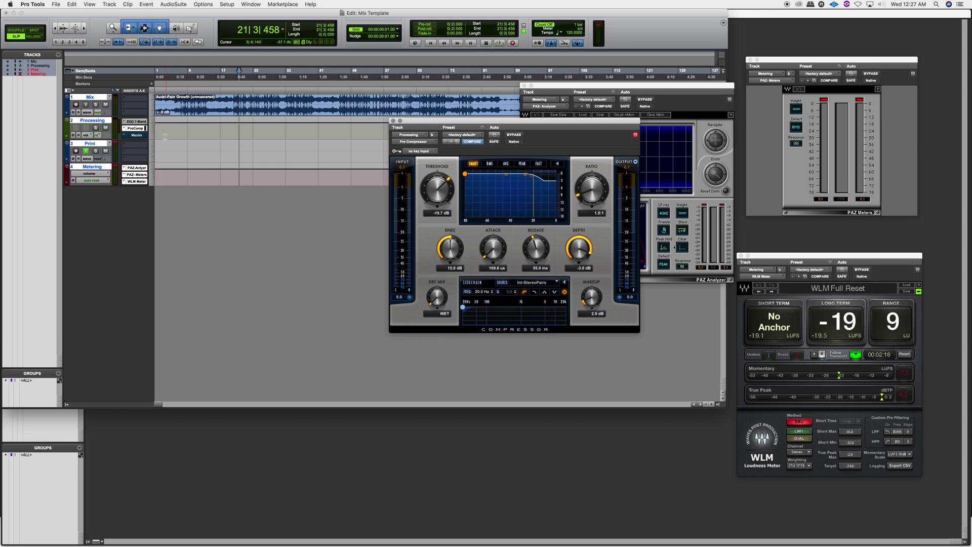
Open the Maxim limiter on the Processing track, take it out of bypass and set its threshold to 0.0 dB
click(138, 136)
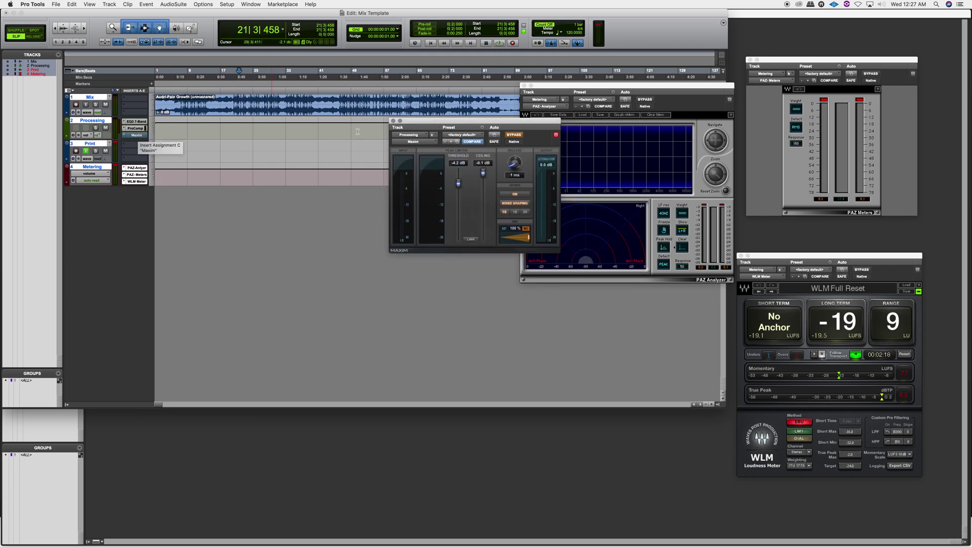
click(514, 136)
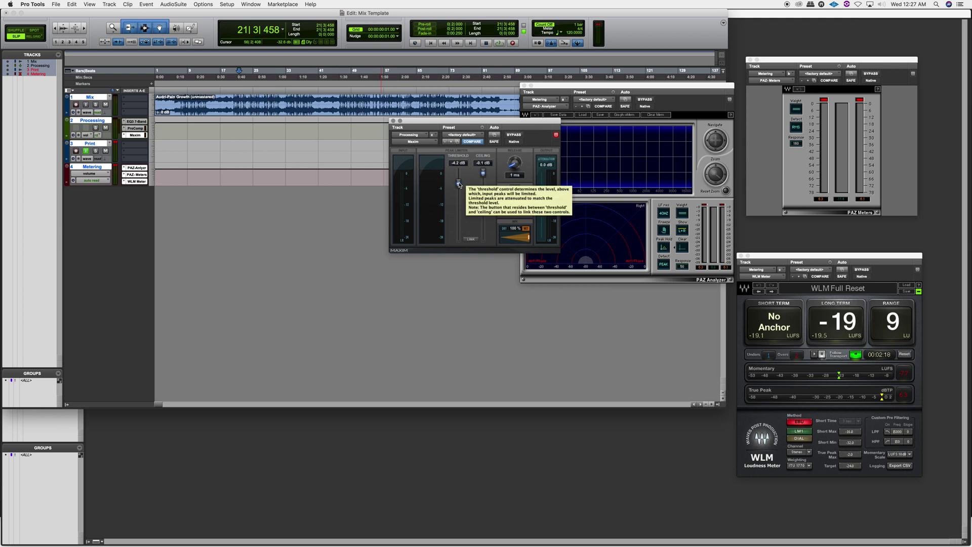
drag(459, 185, 456, 126)
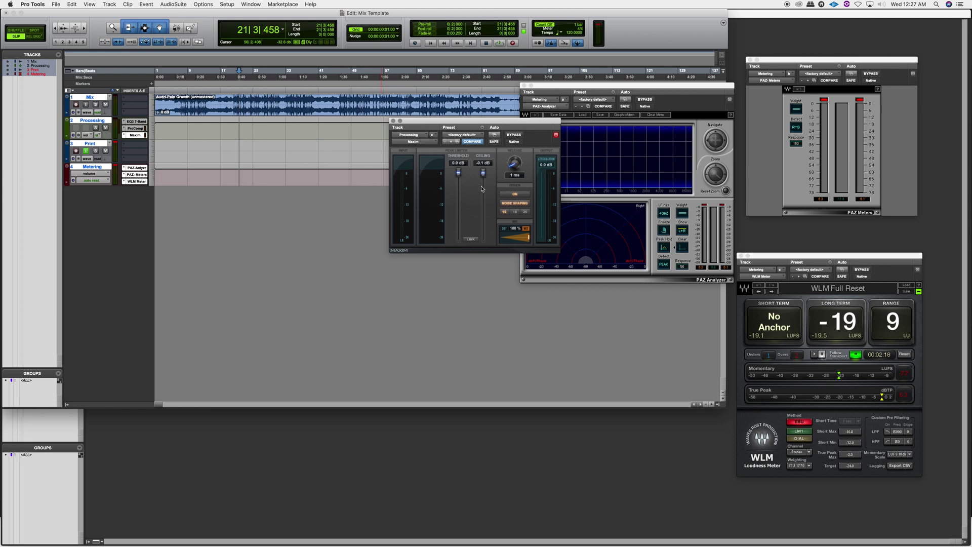
Play the track from bar 21 and lower the Maxim threshold to -4.9 dB while listening
key(space)
drag(460, 176, 460, 188)
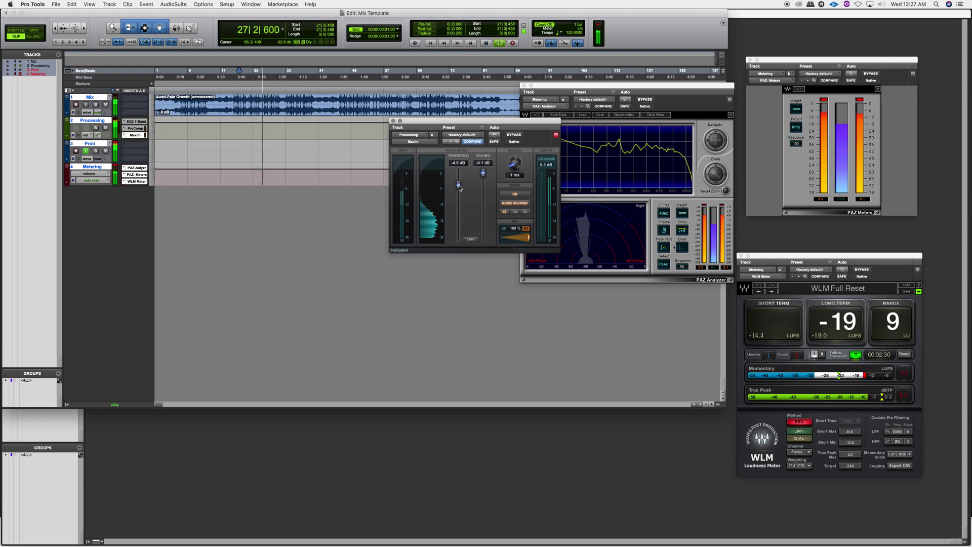
drag(460, 188, 459, 189)
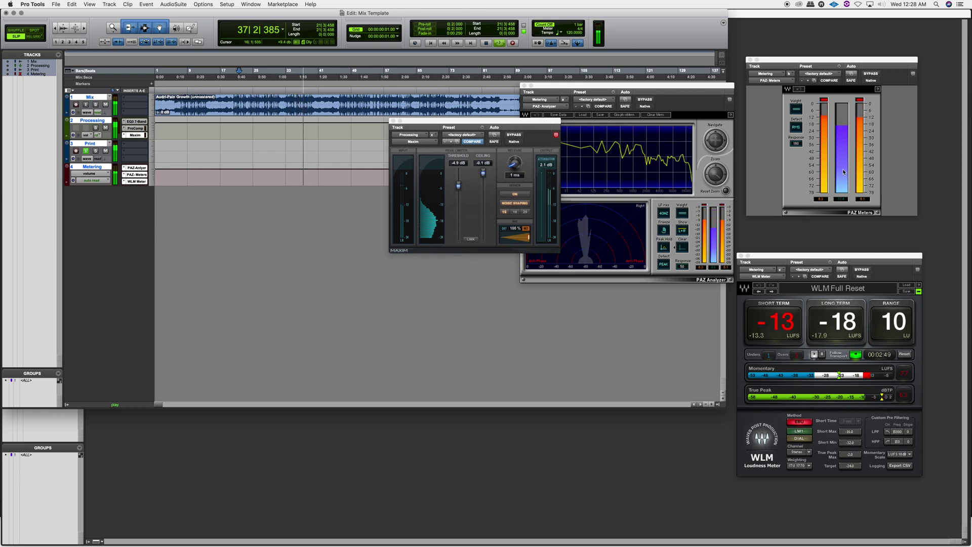
Clear the clip indicators on the PAZ Meters and PAZ Analyzer, bring Maxim back to the front and stop playback
click(823, 100)
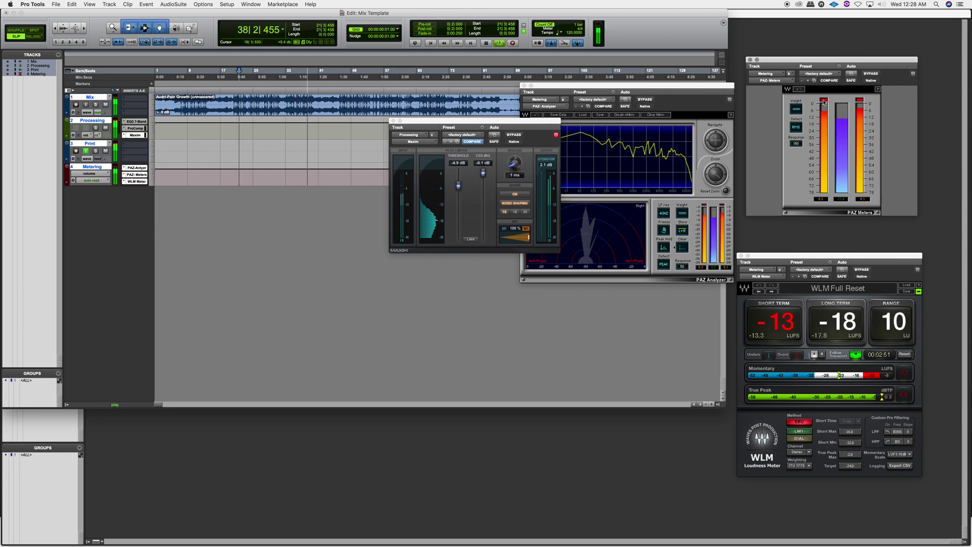
click(707, 208)
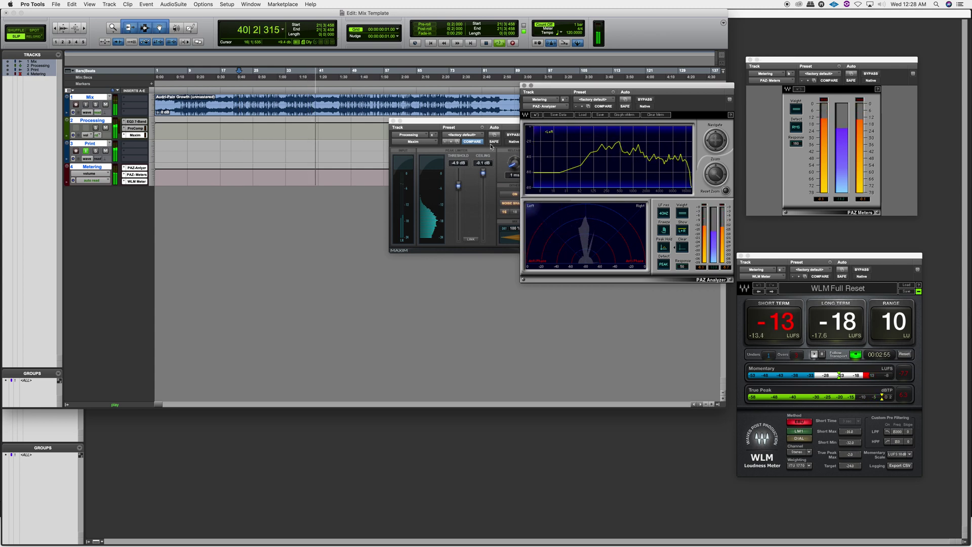
click(469, 122)
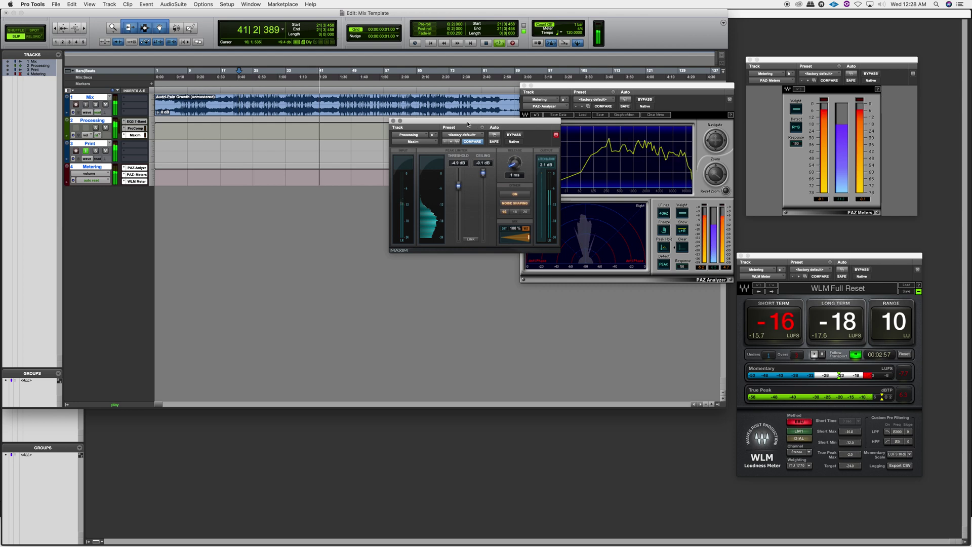
key(space)
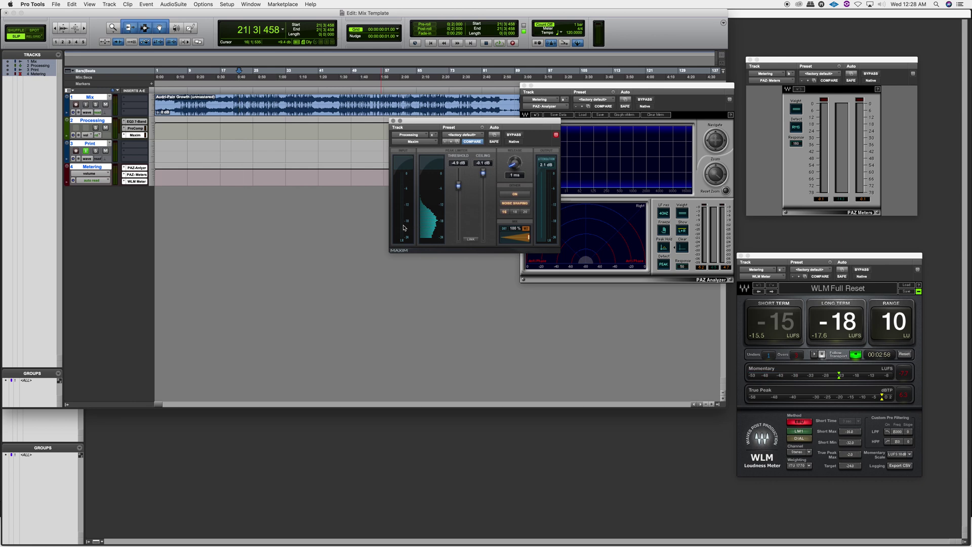
Record-arm the Print track and record about nine bars of the processed mix onto it from the session start
mouse_move(403, 228)
click(76, 151)
key(Return)
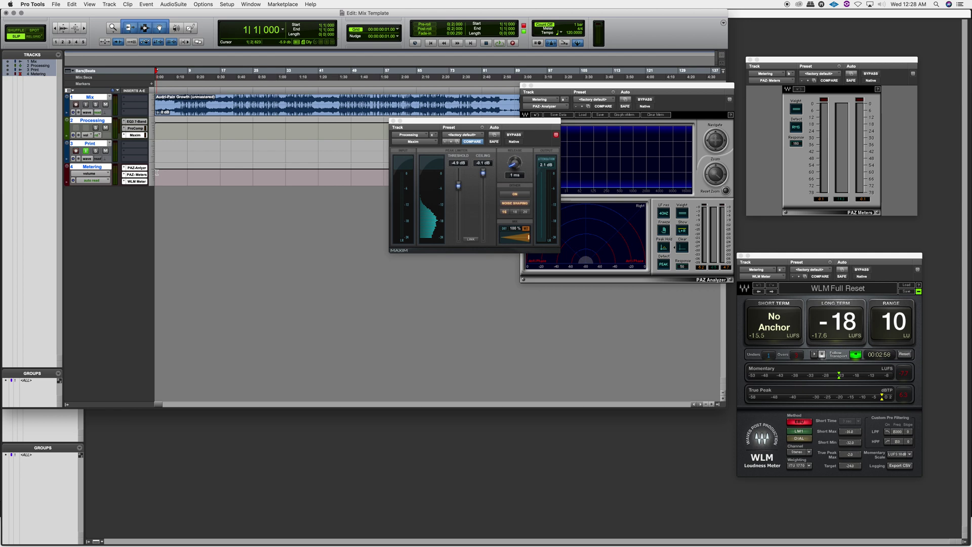
key(super+space)
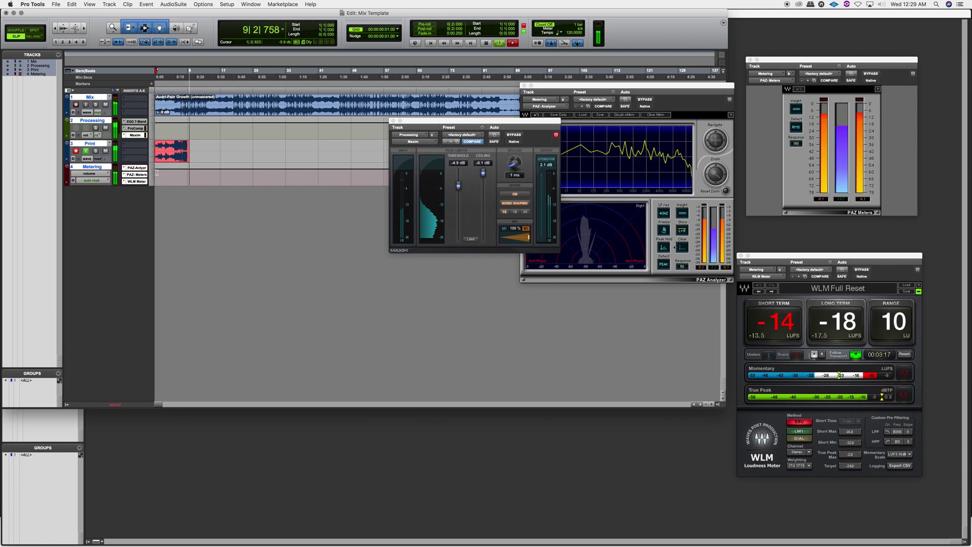
key(space)
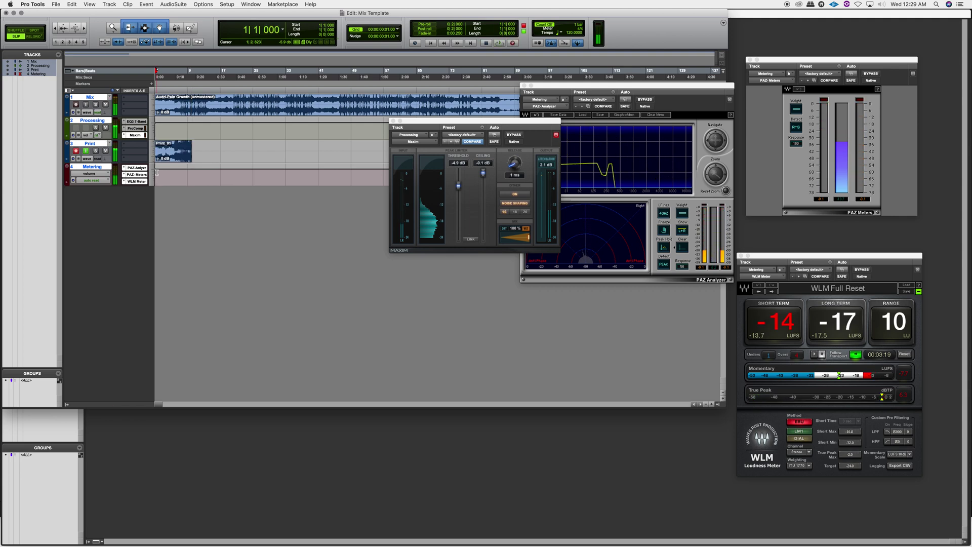
Zoom in horizontally on the mix and printed waveforms and close the Maxim and PAZ Analyzer windows
key(super+bracketright)
key(super+bracketright)
key(super+bracketright)
key(super+bracketright)
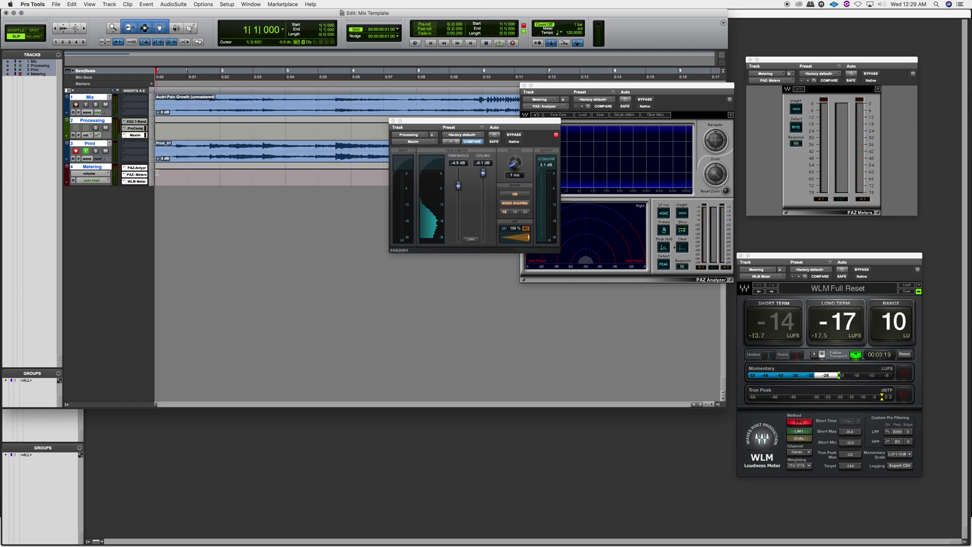
click(393, 121)
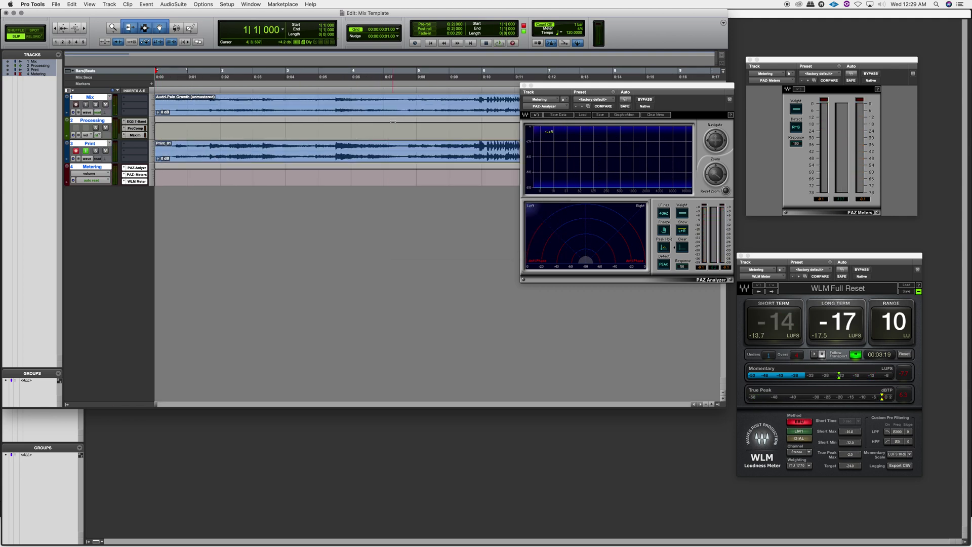
click(525, 85)
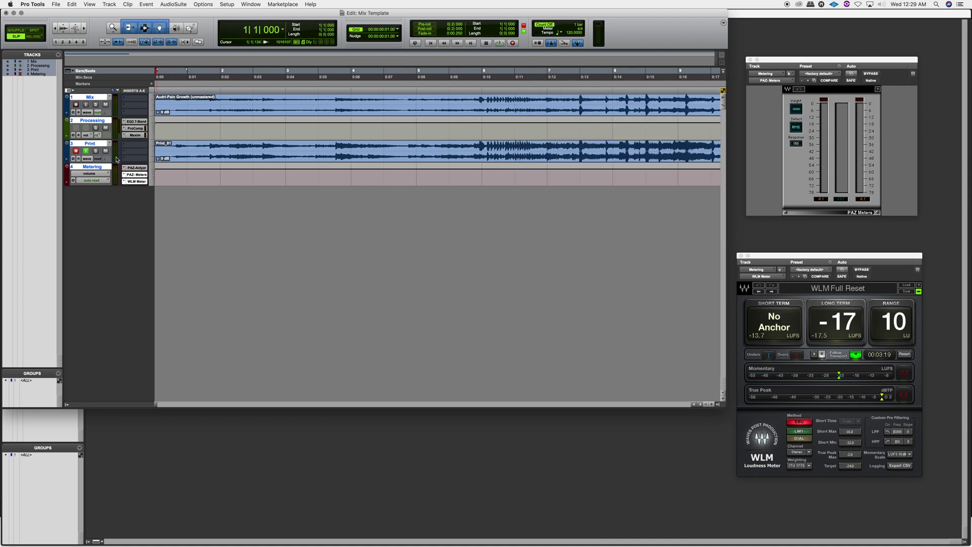
Take the Print track out of record and input monitoring, and increase the height of all tracks
click(75, 151)
drag(88, 184, 94, 235)
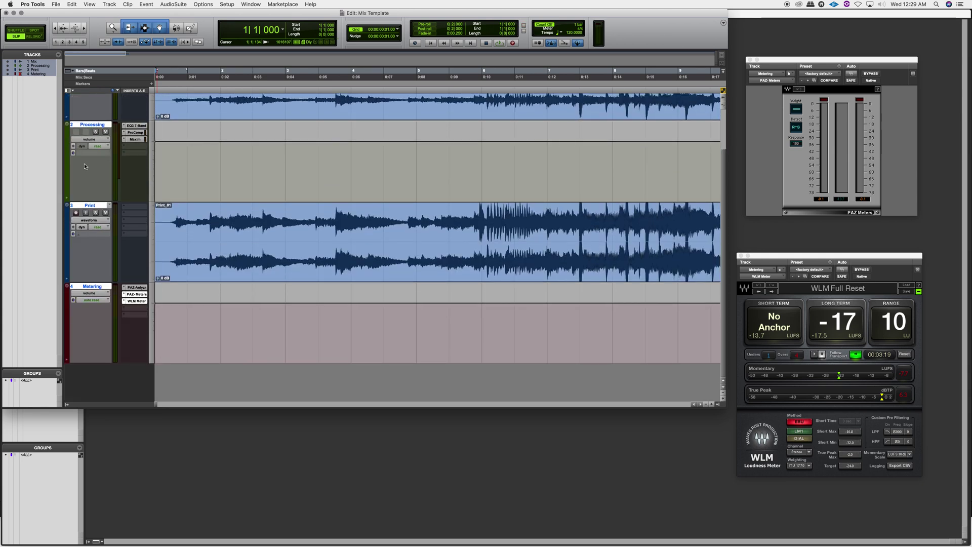